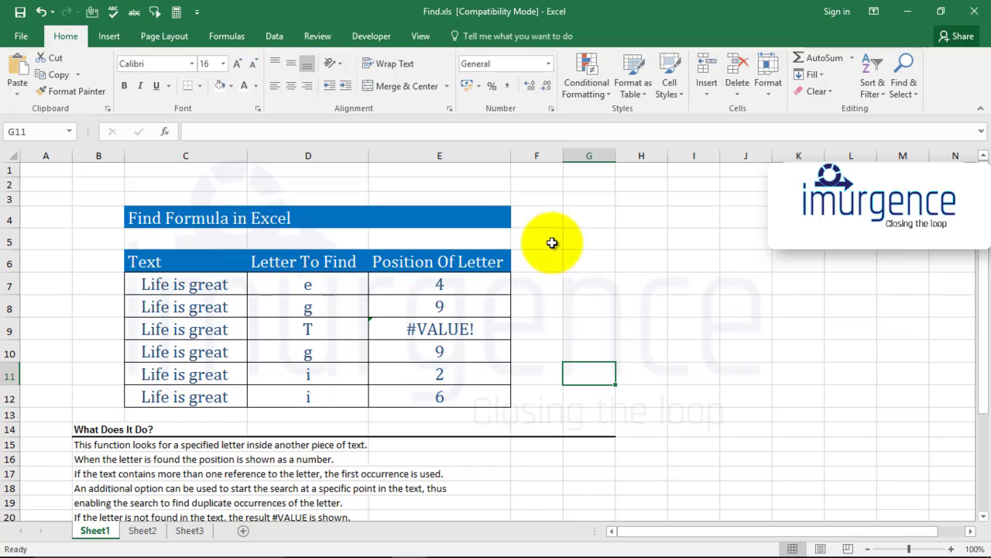
Change the letter to find in D8 to a capital G.
click(189, 280)
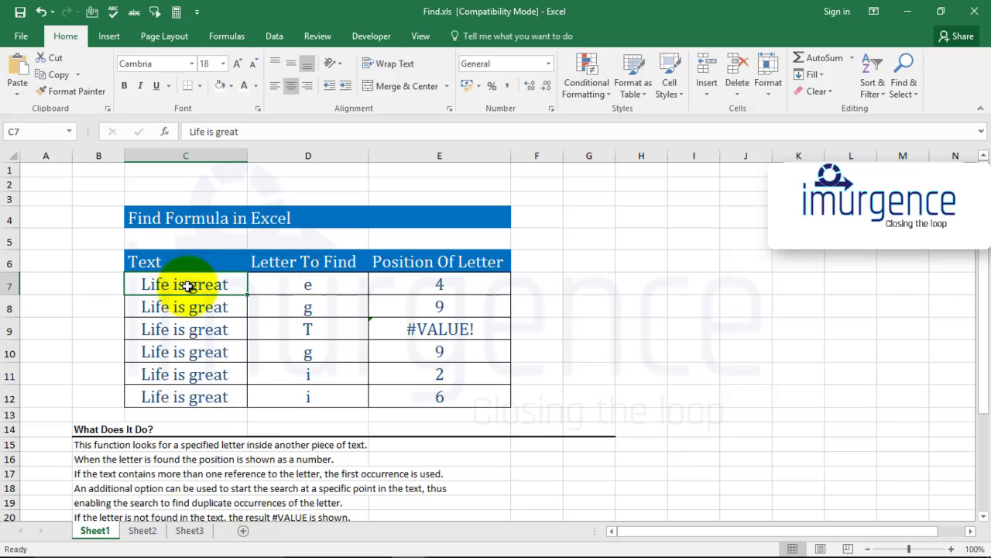
click(324, 284)
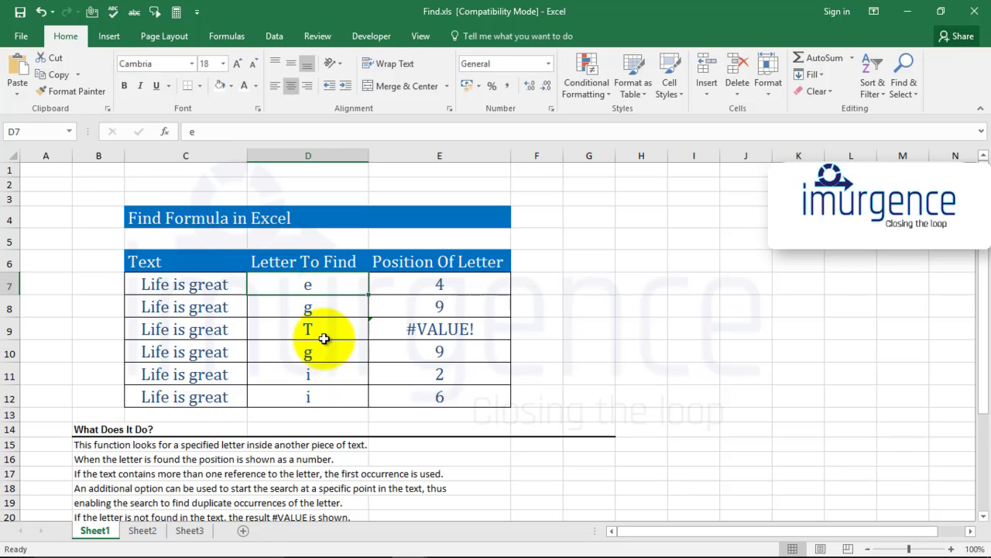
click(299, 306)
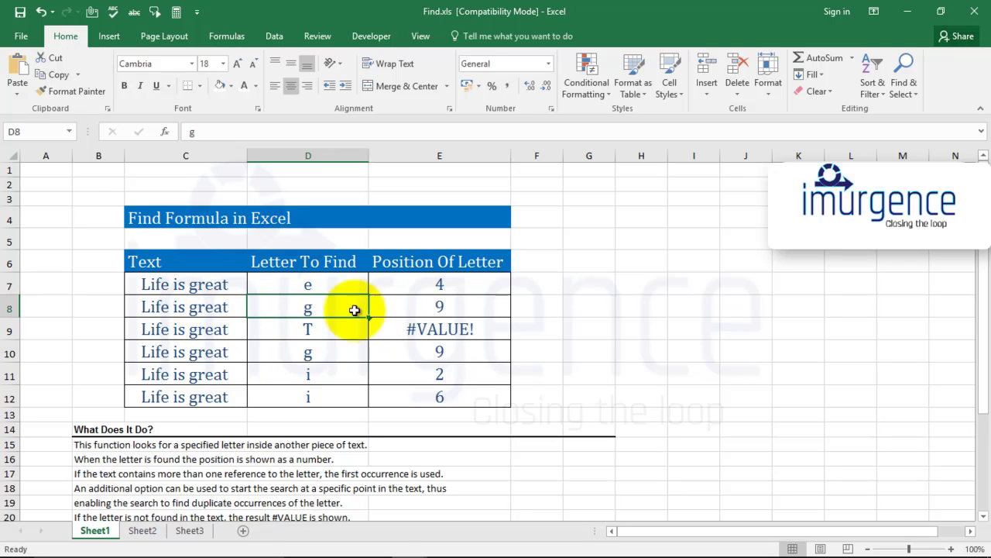
text(G)
key(Return)
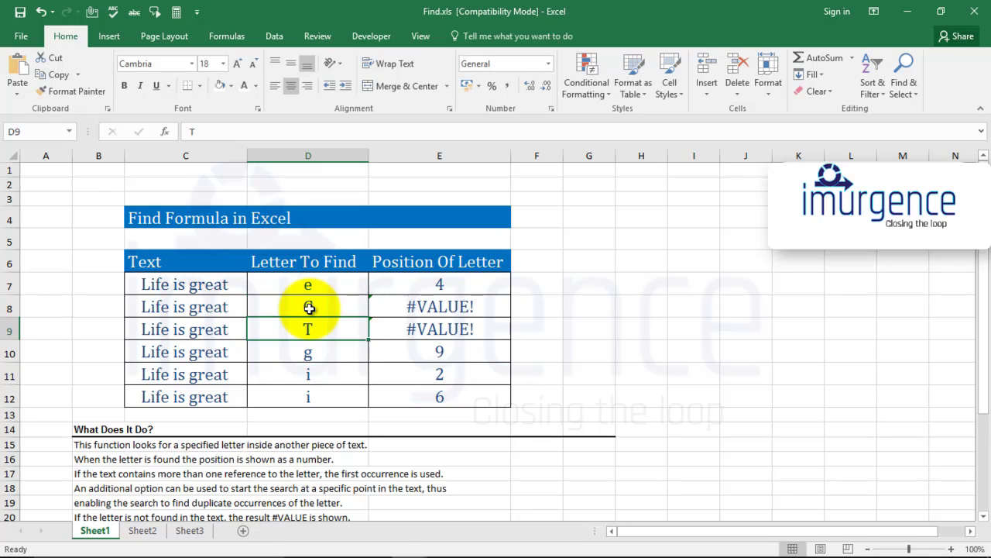
Set the letter to find in D8 to lowercase g.
click(309, 307)
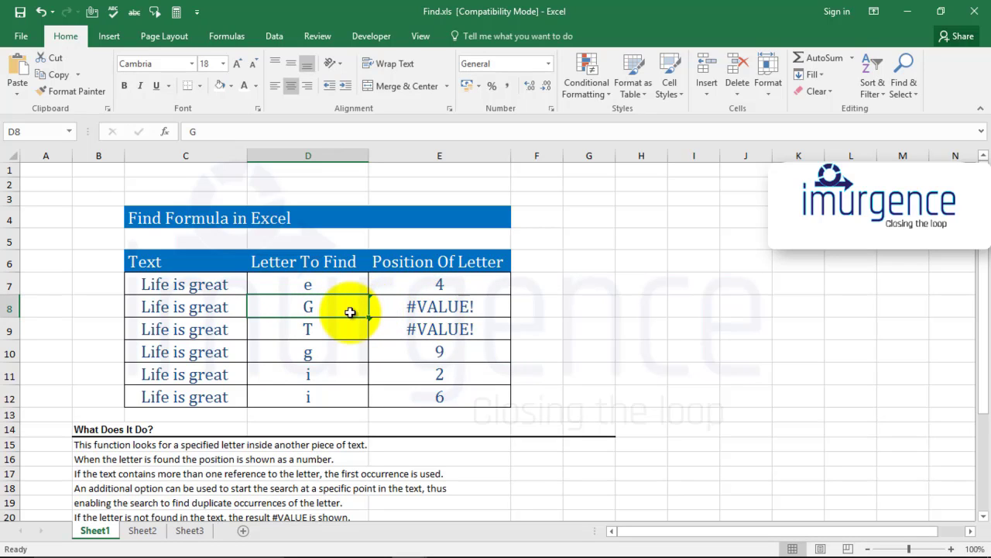
text(g)
key(Return)
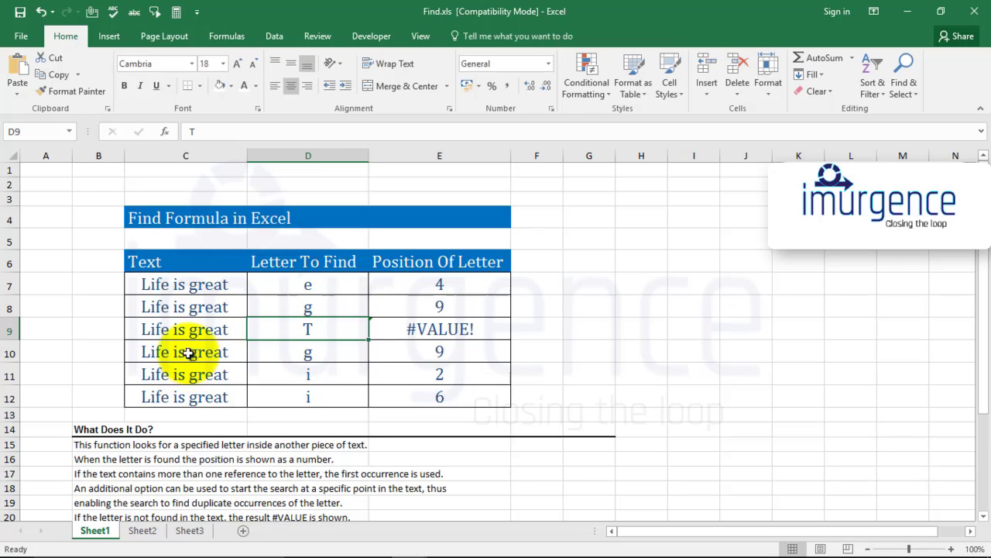
Undo the last change to the letter in D8 and redo it.
key(ctrl+z)
click(320, 330)
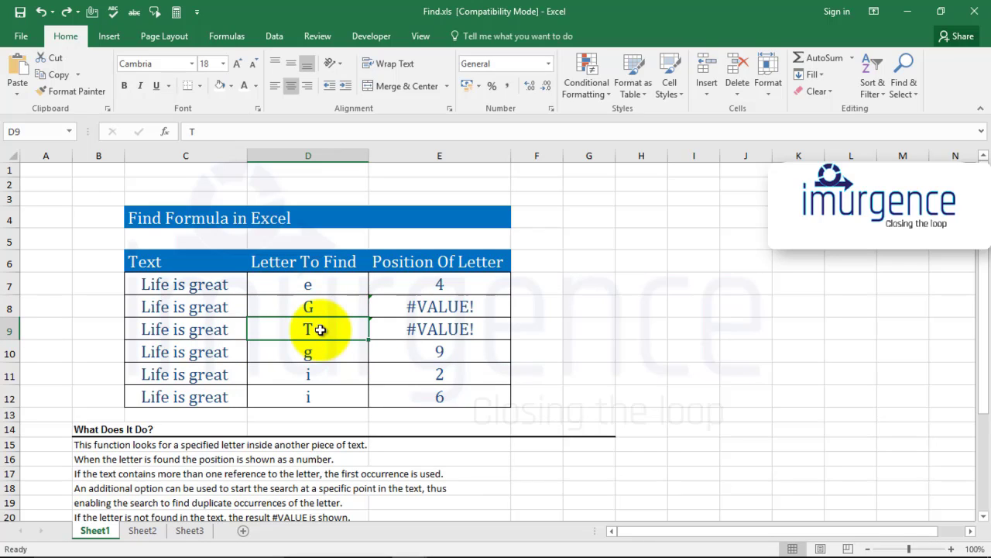
key(Up)
key(ctrl+y)
click(320, 330)
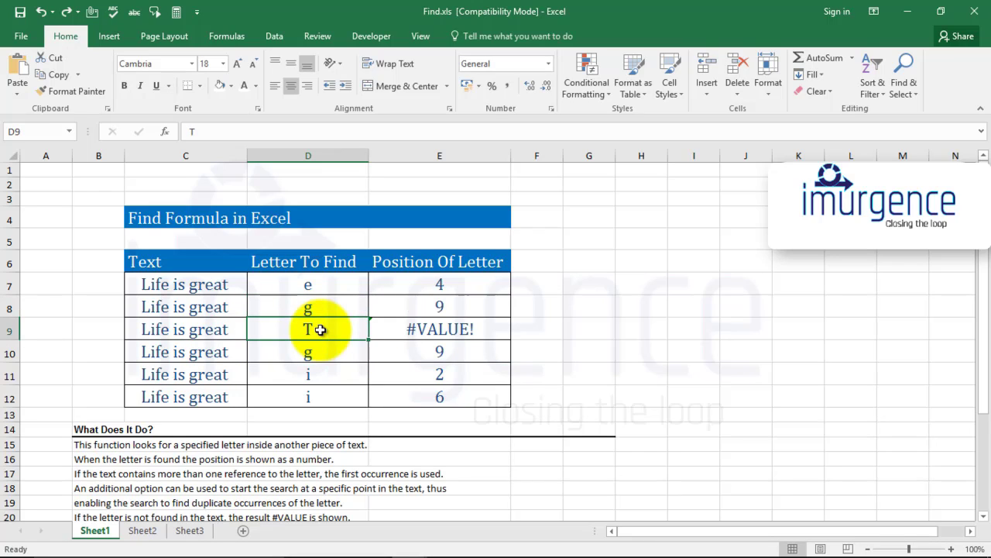
Set the letter to find in D9 to z.
text(z)
key(Return)
click(320, 330)
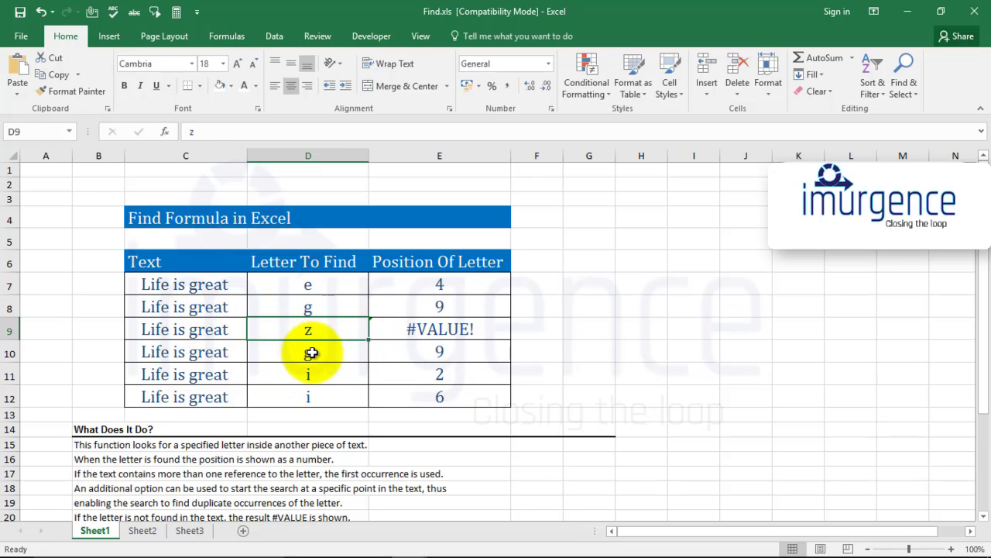
Examine the existing position formulas in E10 and E12 alongside their letters to find.
click(267, 310)
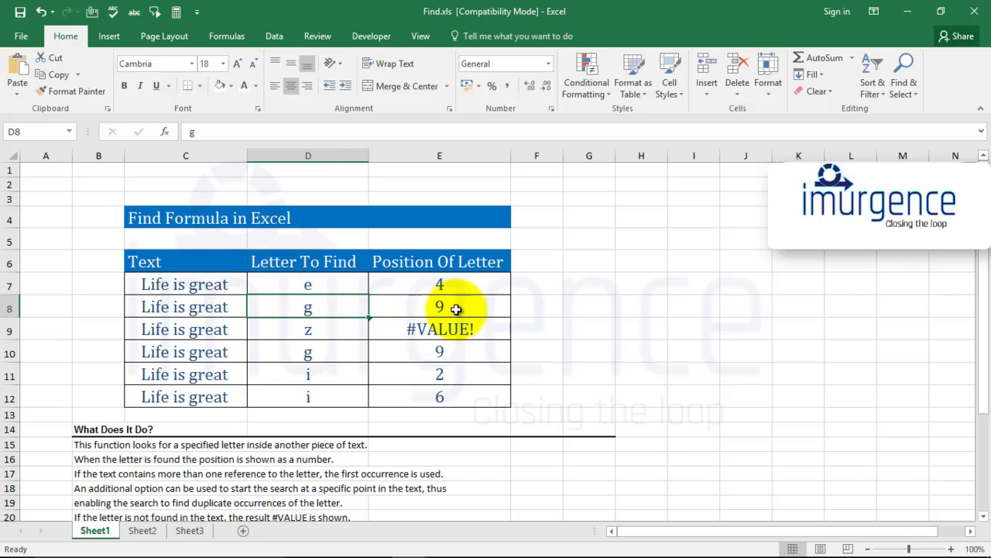
click(436, 356)
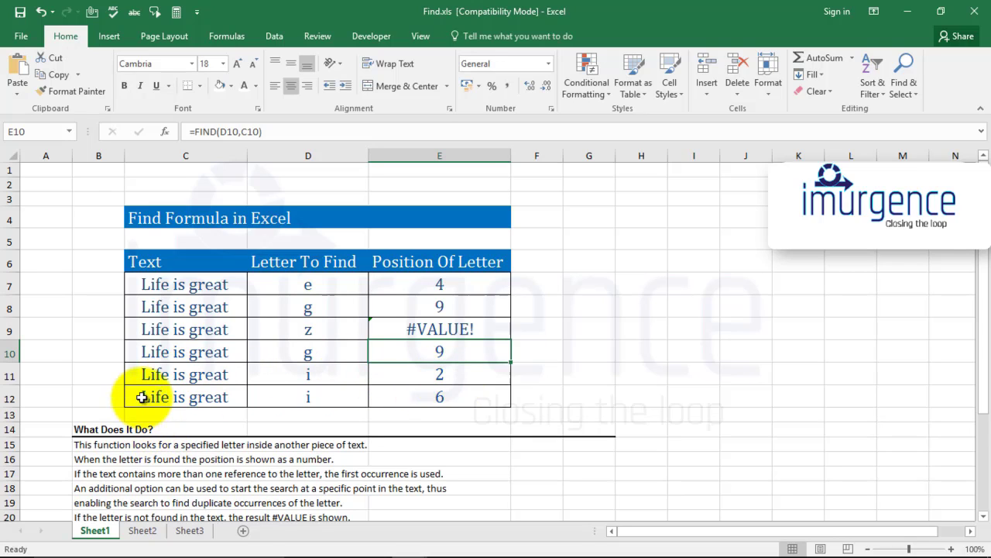
click(311, 399)
drag(454, 384, 439, 397)
click(432, 394)
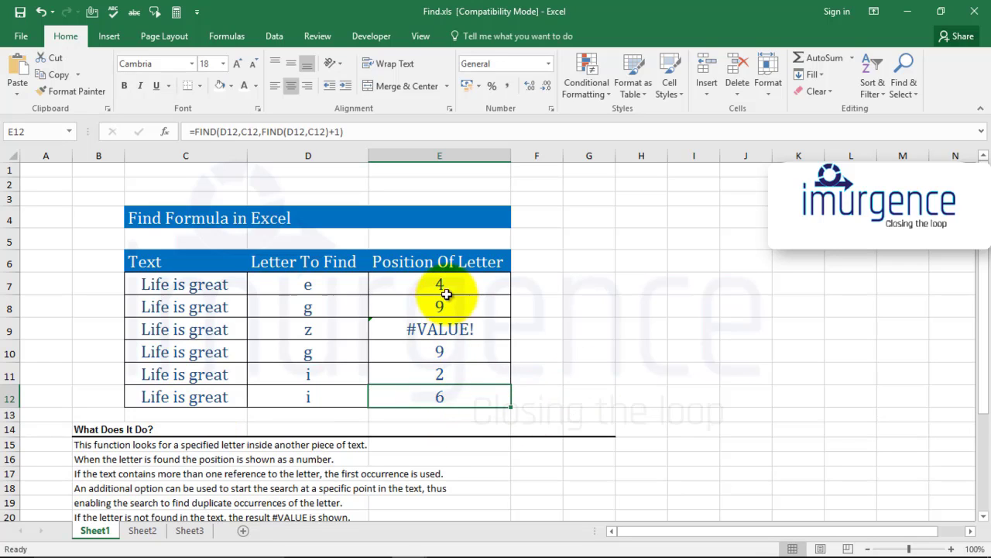
Clear the contents of E7:E13 under Position Of Letter and make E7 the active cell.
drag(441, 284, 470, 408)
key(Delete)
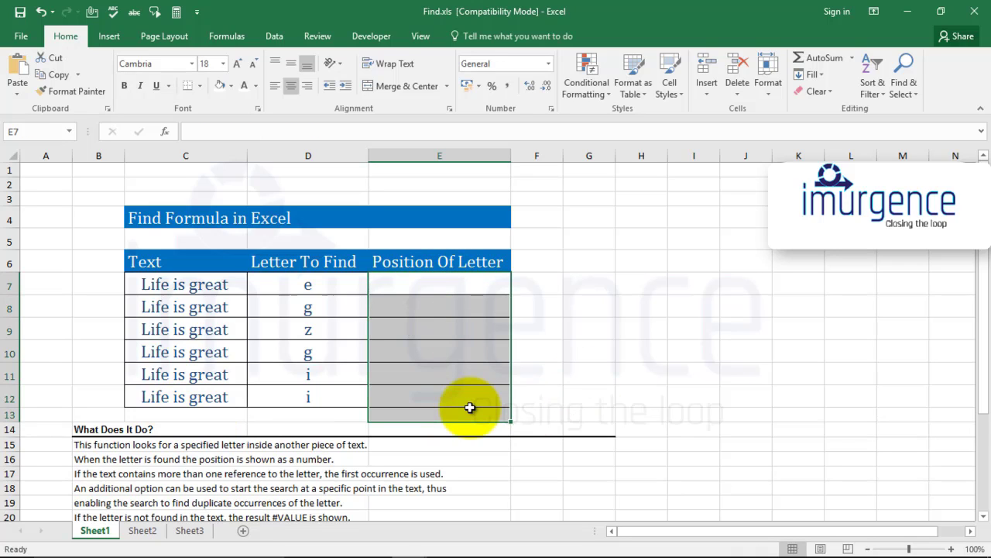
key(Up)
key(Up)
key(Up)
key(Down)
key(Down)
key(Down)
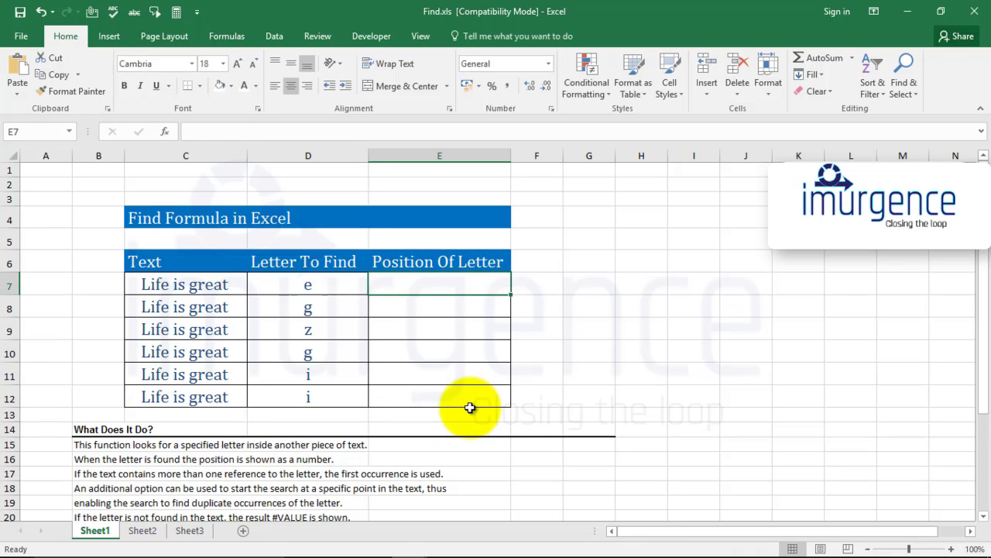
Enter the formula =FIND(D7,C7) in E7 to locate the first row's letter within its text.
text(=find)
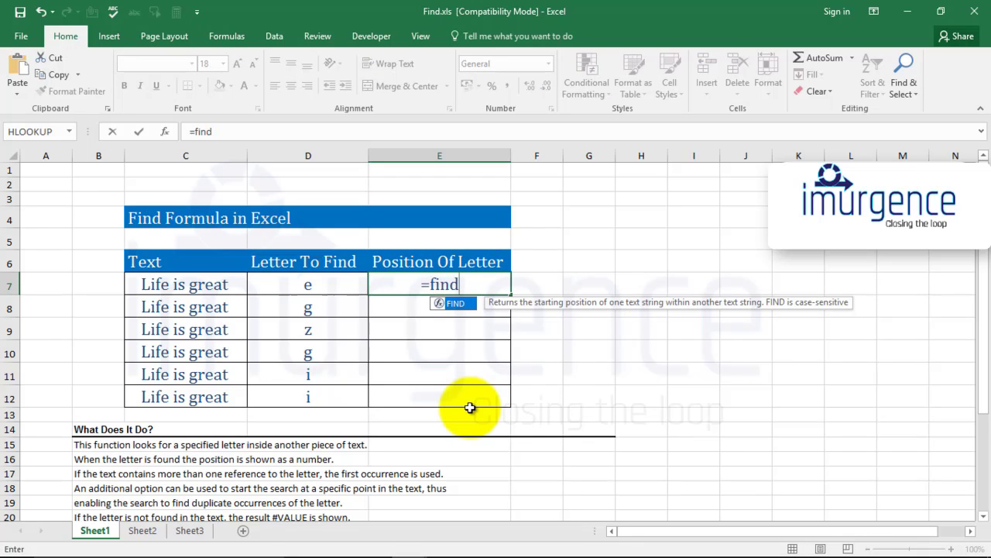
key(Tab)
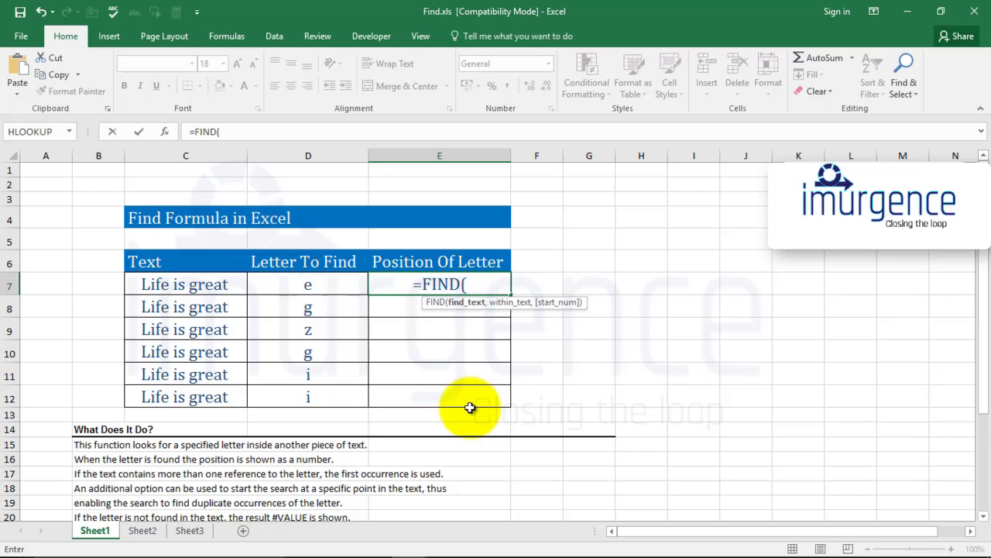
click(314, 284)
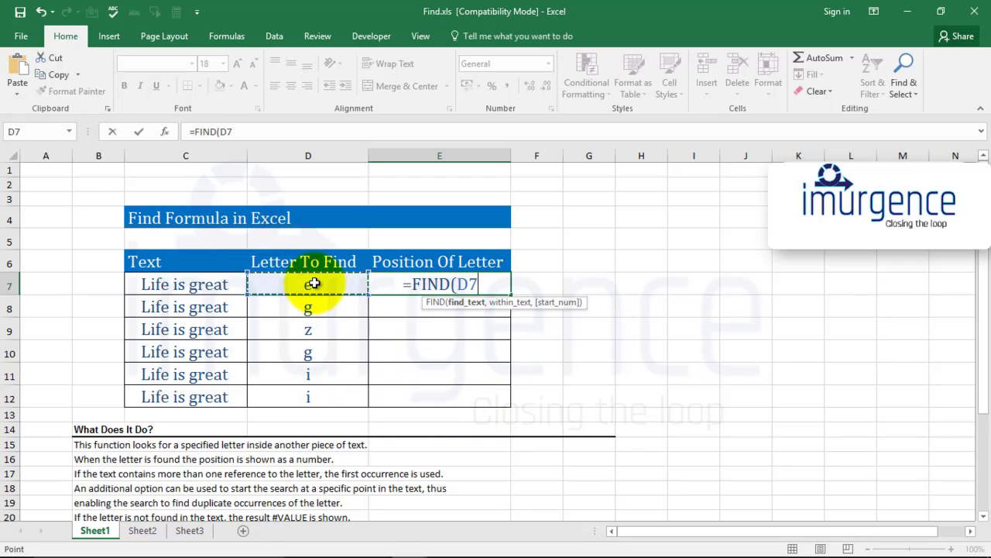
text(,)
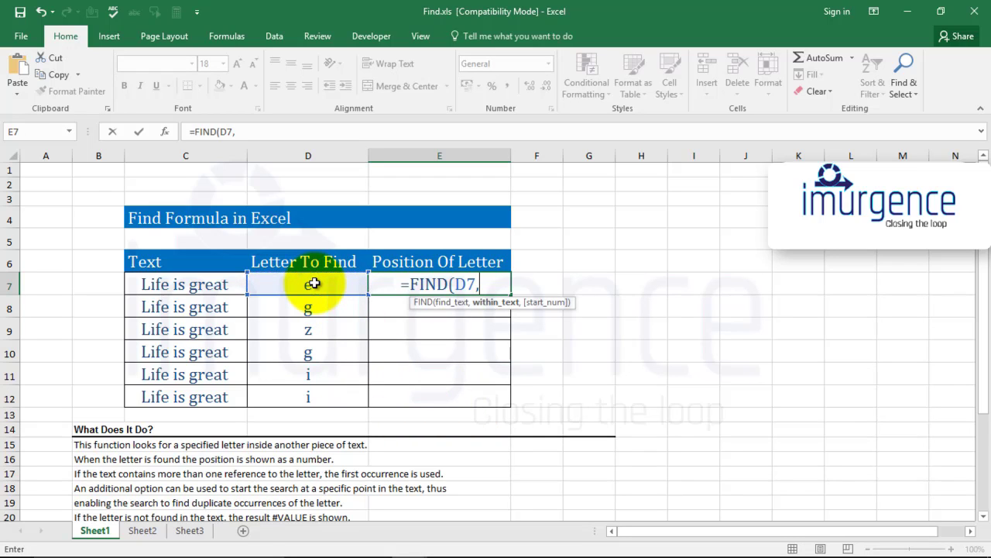
click(202, 284)
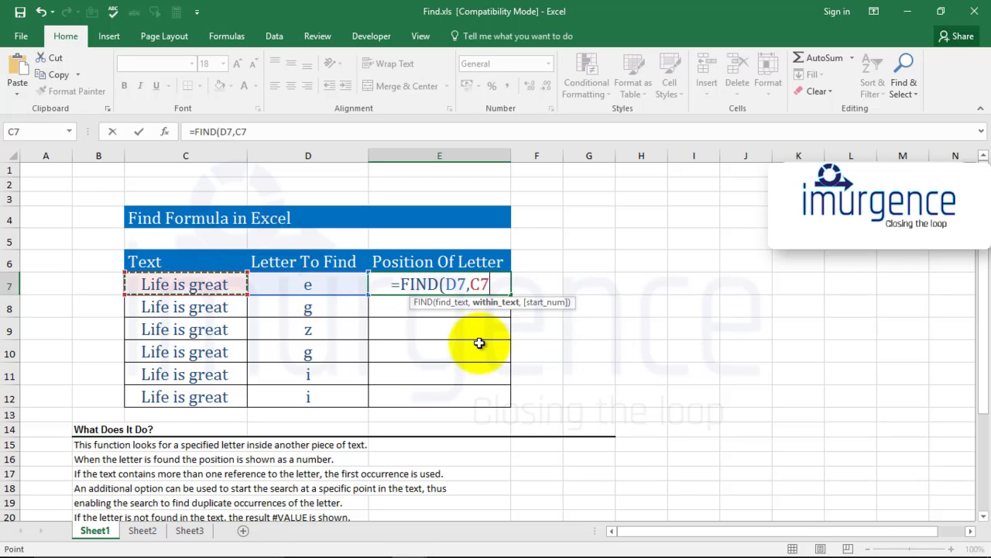
text())
key(Return)
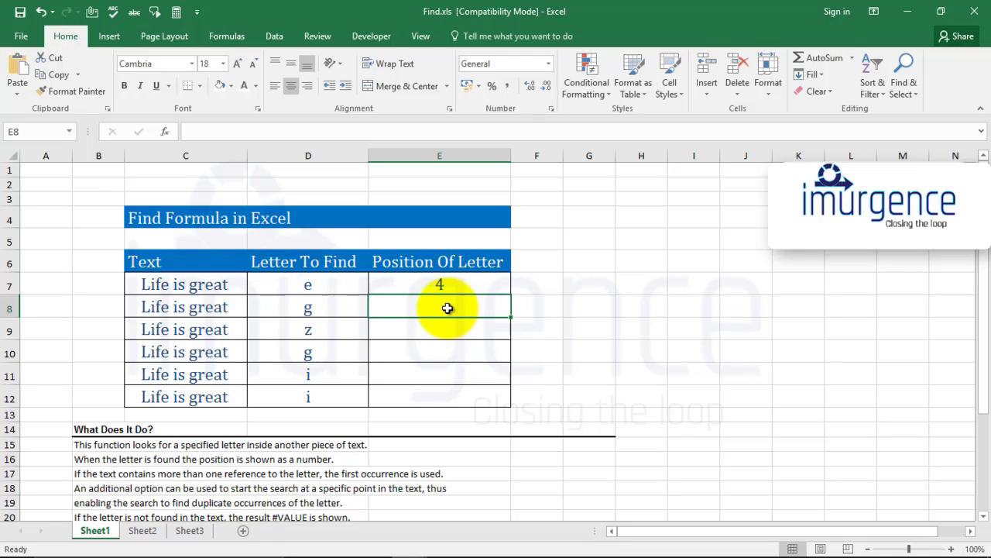
Enter a FIND formula in E8 that searches C8 for the literal letter "g": =FIND("g",C8).
text(=find)
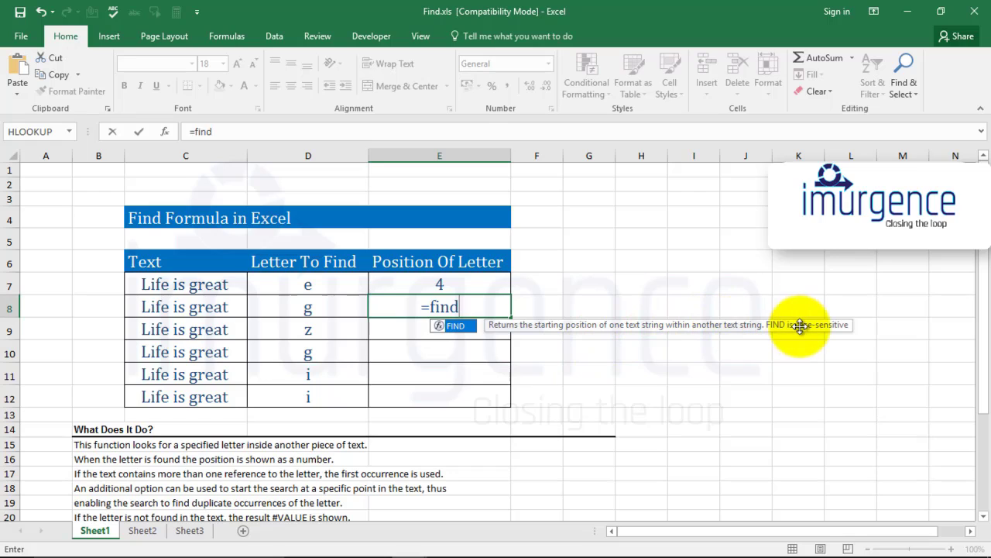
key(Tab)
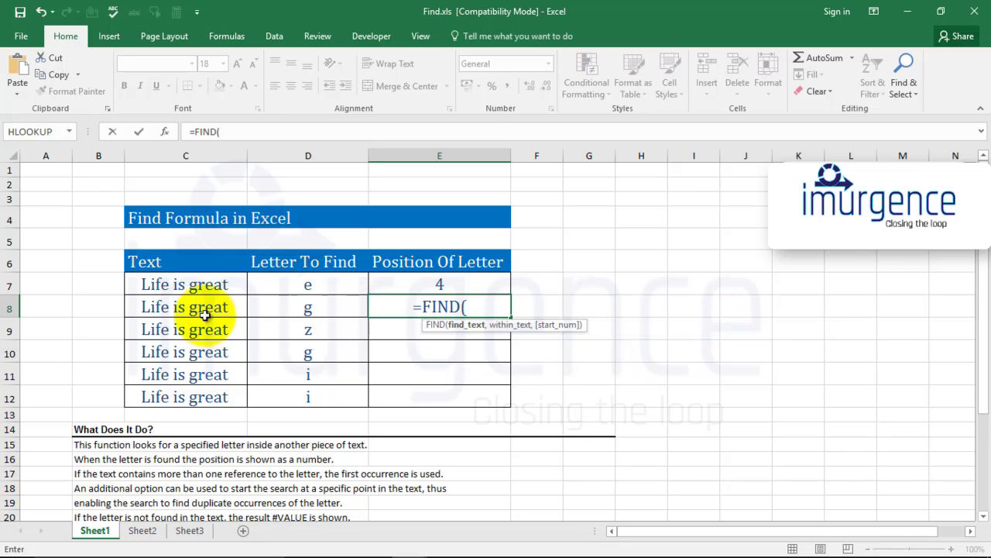
text(g)
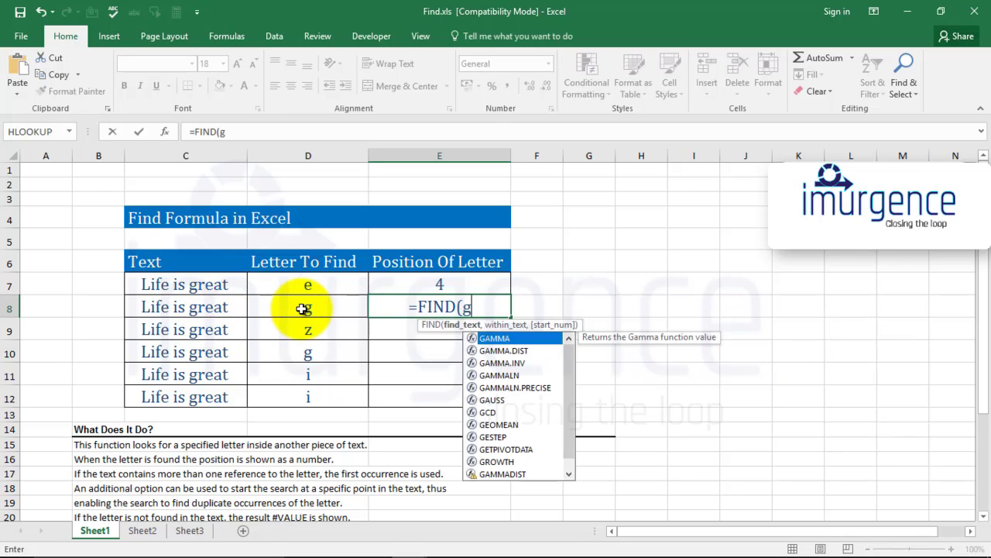
key(BackSpace)
text("g")
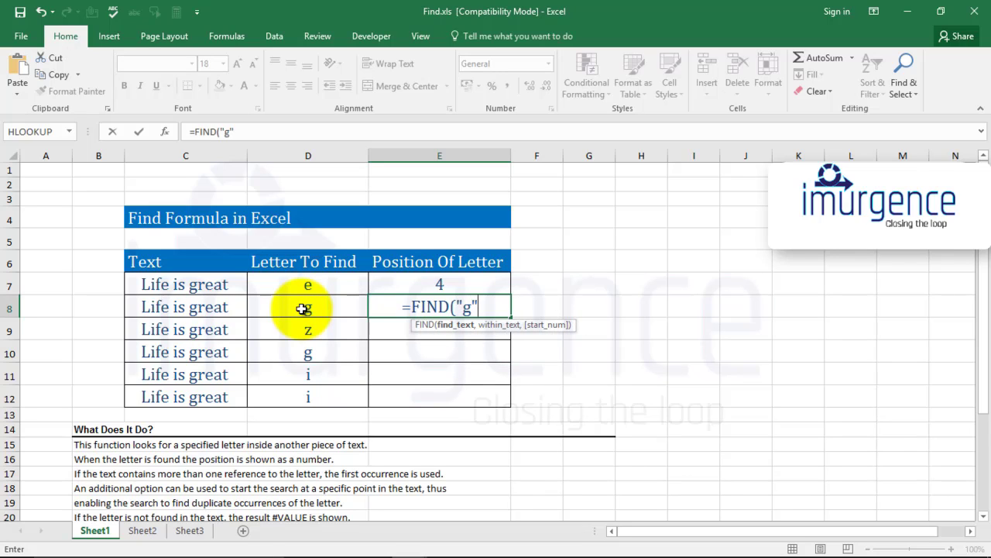
text(,)
click(207, 308)
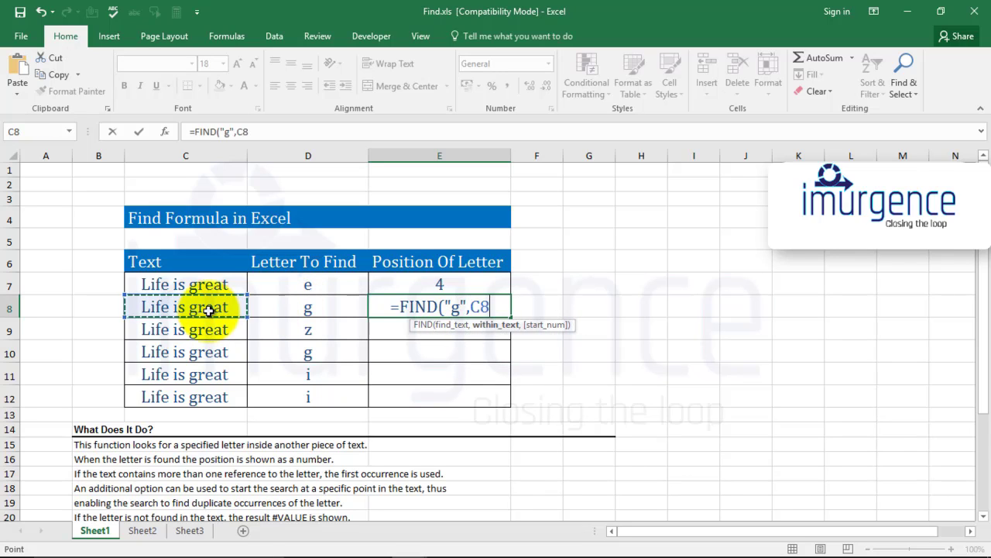
key(Return)
key(Up)
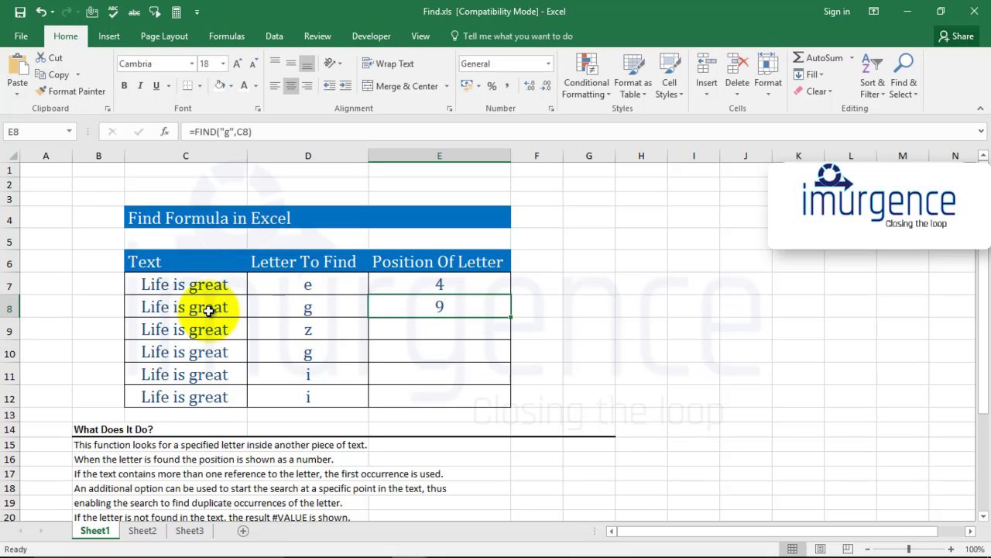
Enter the formula =FIND(D9,C9) in E9 to locate the letter z within its text.
key(Down)
text(=fin)
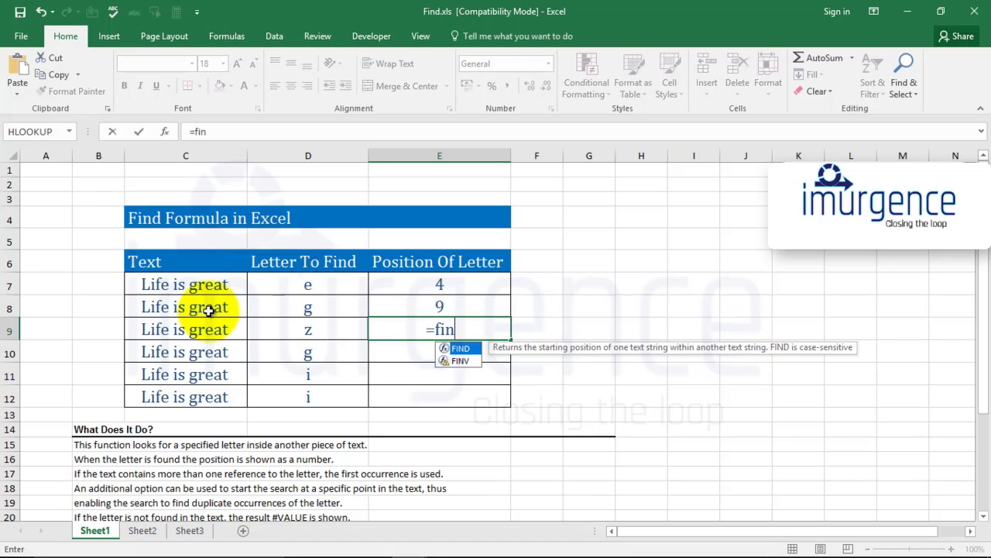
key(Tab)
key(Left)
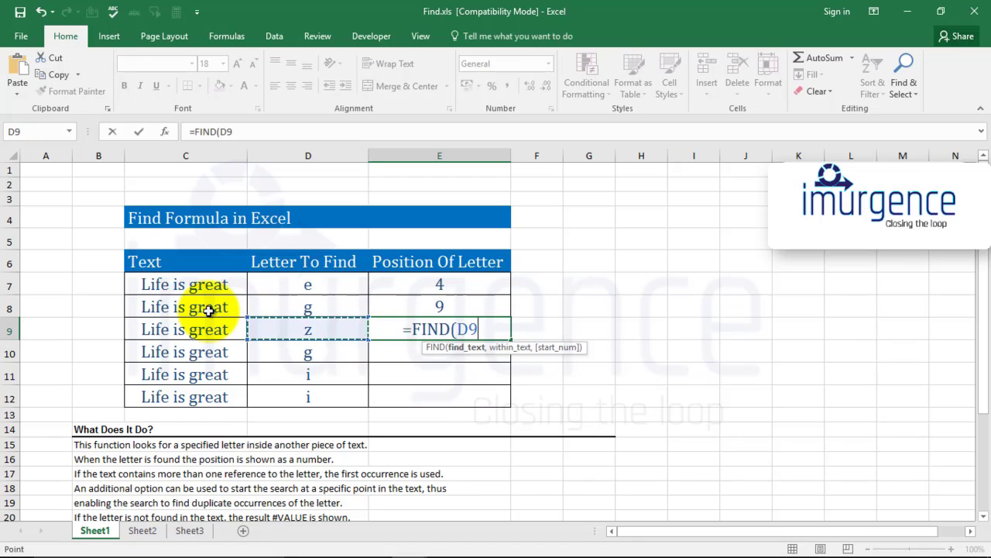
text(,)
key(Left)
key(Left)
key(Return)
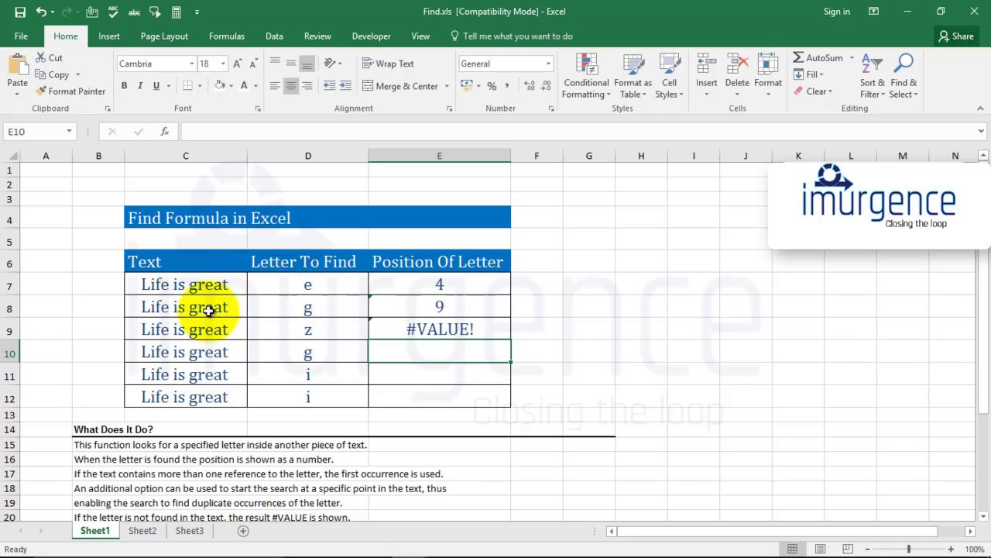
key(Up)
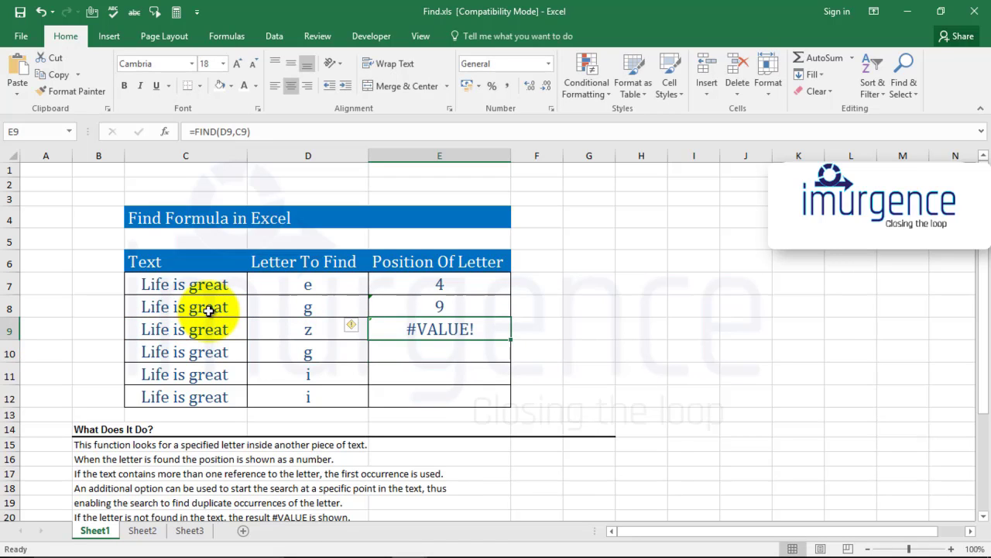
key(Down)
key(Left)
key(Left)
key(Right)
key(Right)
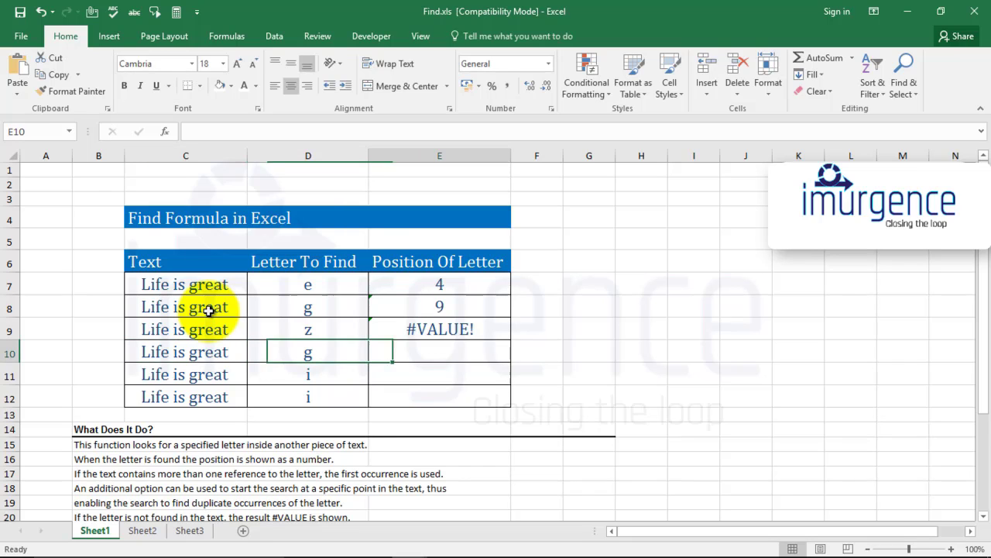
text(=)
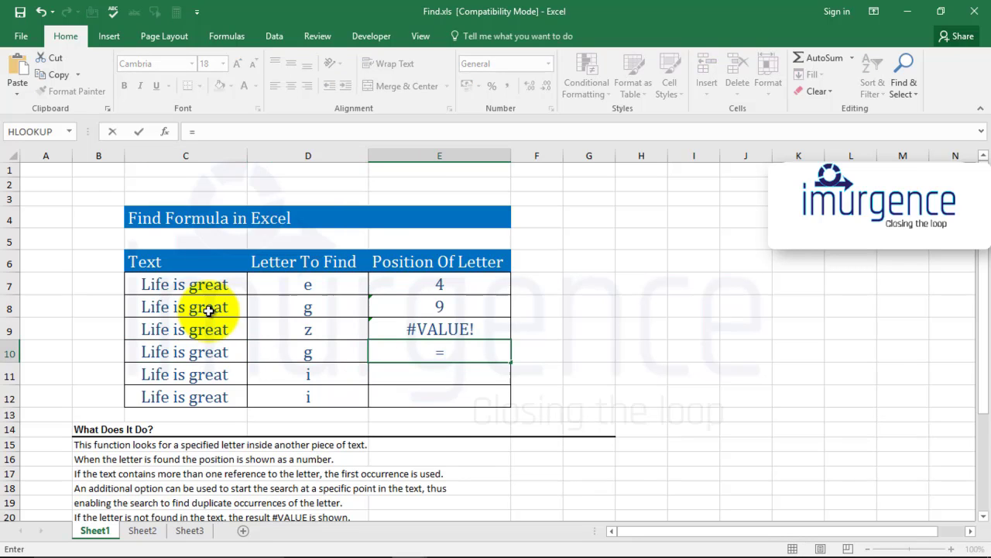
text(fi)
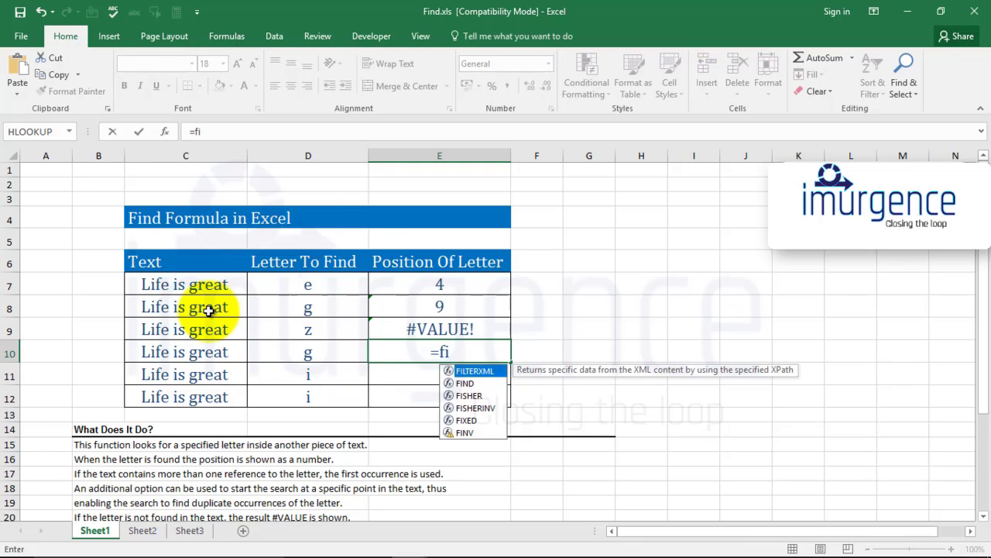
key(Escape)
key(Escape)
Copy the FIND formula in E9 down through E12 to fill the remaining Position Of Letter cells.
key(Up)
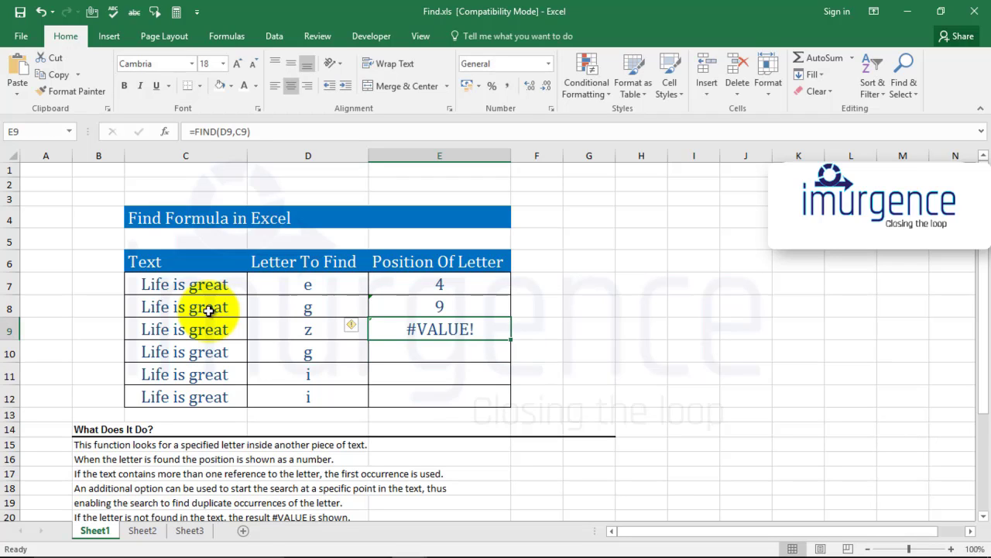
key(ctrl+c)
key(shift+Down)
key(shift+Down)
key(shift+Down)
key(ctrl+v)
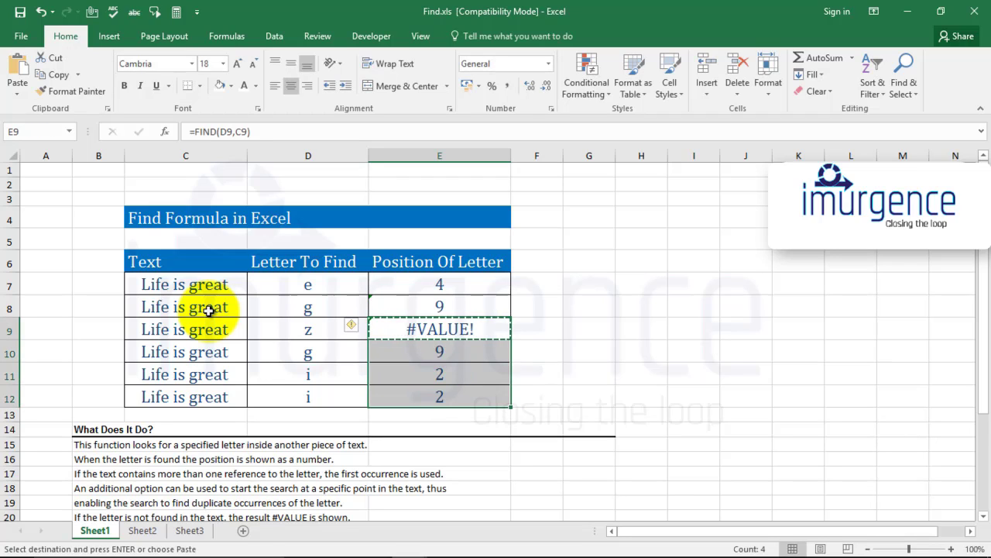
Leave copy mode and examine the two rows for letter i, including the formula in E12.
key(Escape)
key(Left)
key(Up)
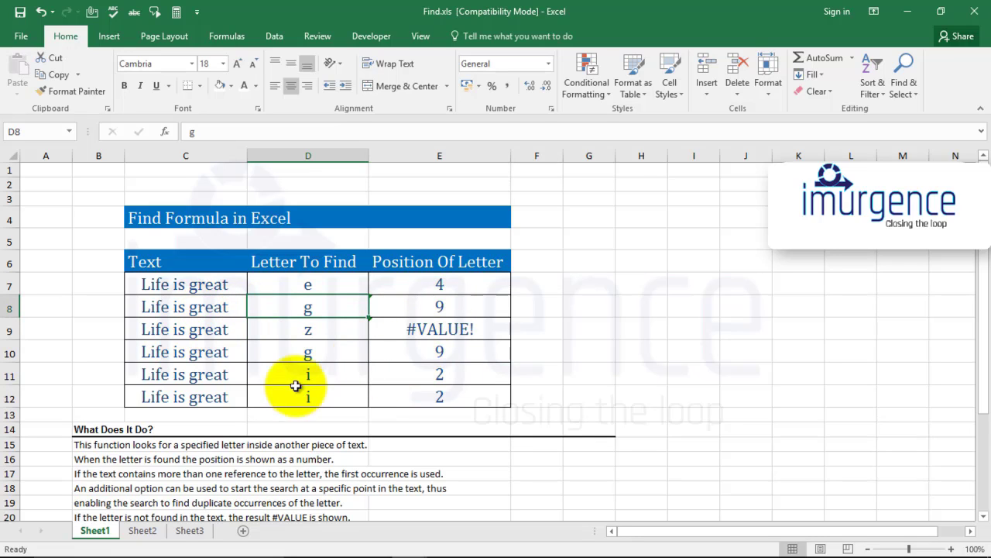
click(295, 378)
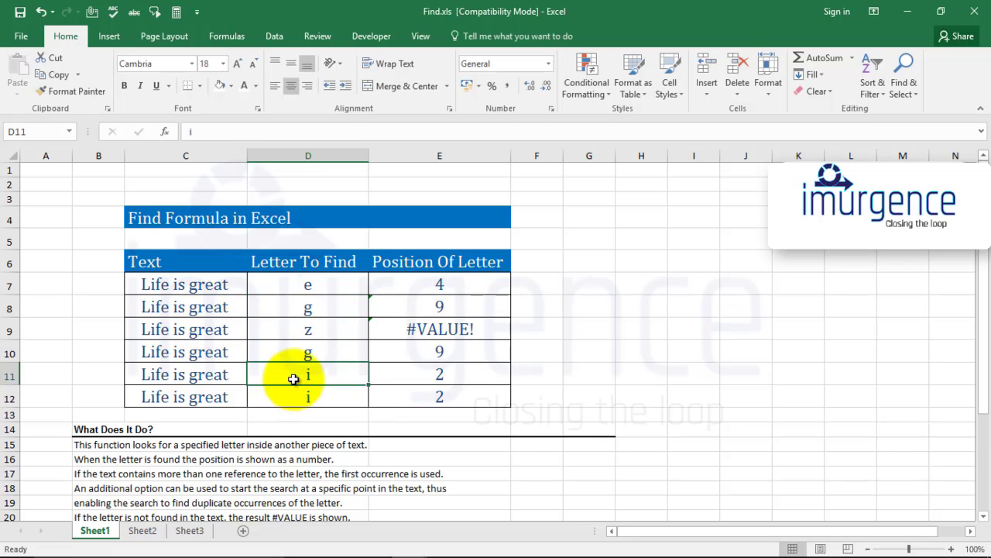
click(428, 396)
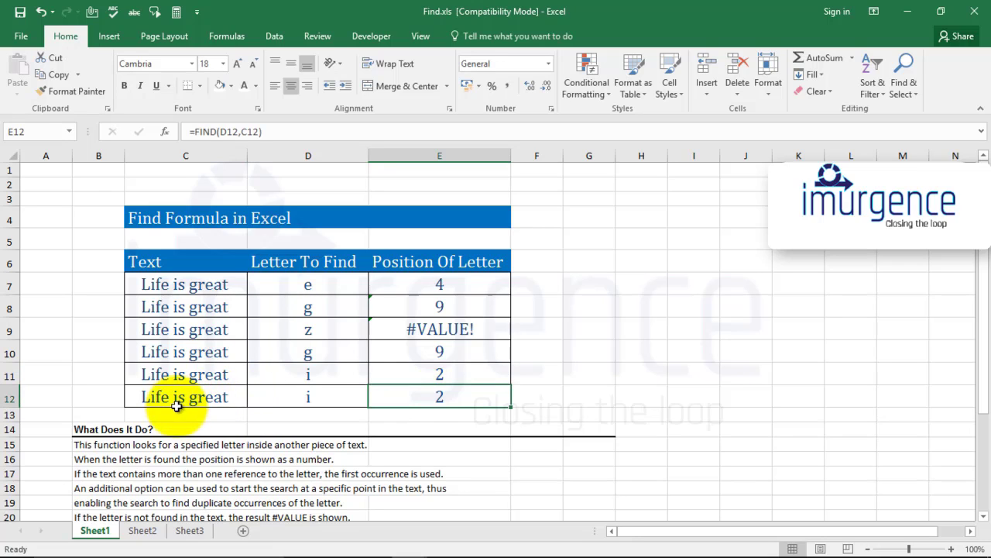
click(176, 412)
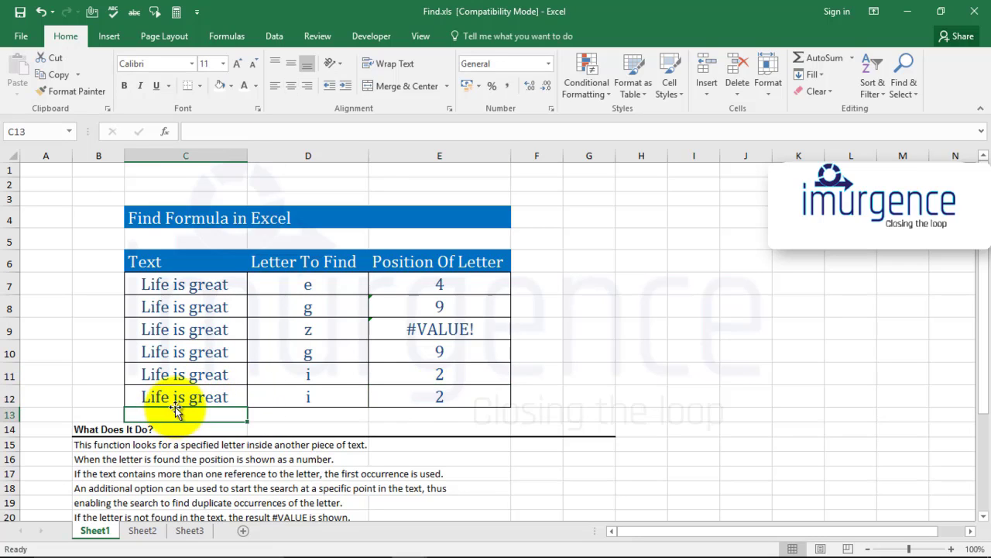
click(173, 398)
Enter =FIND(D12,C12,3) in E12 to search for the letter i starting from the third character.
click(446, 396)
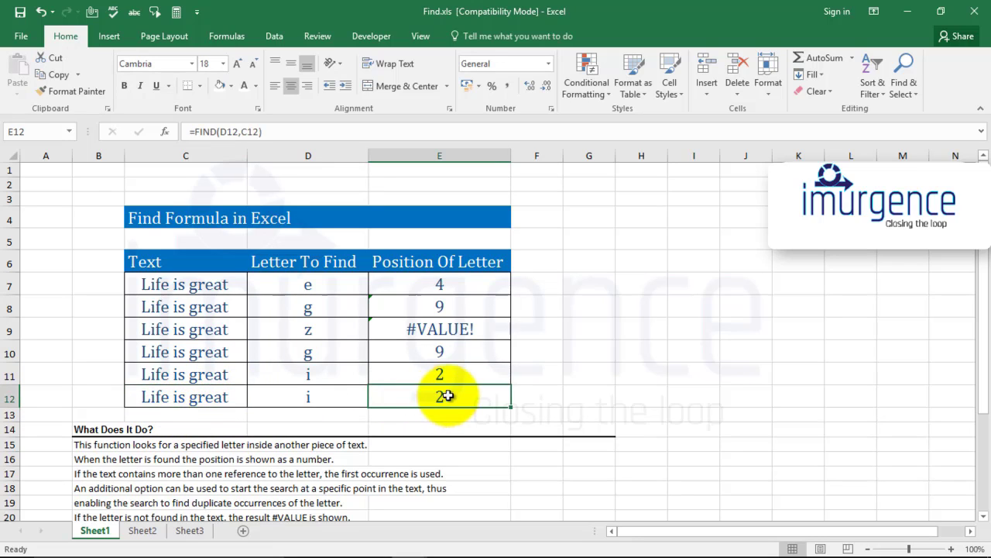
double_click(448, 396)
key(Escape)
text(=find)
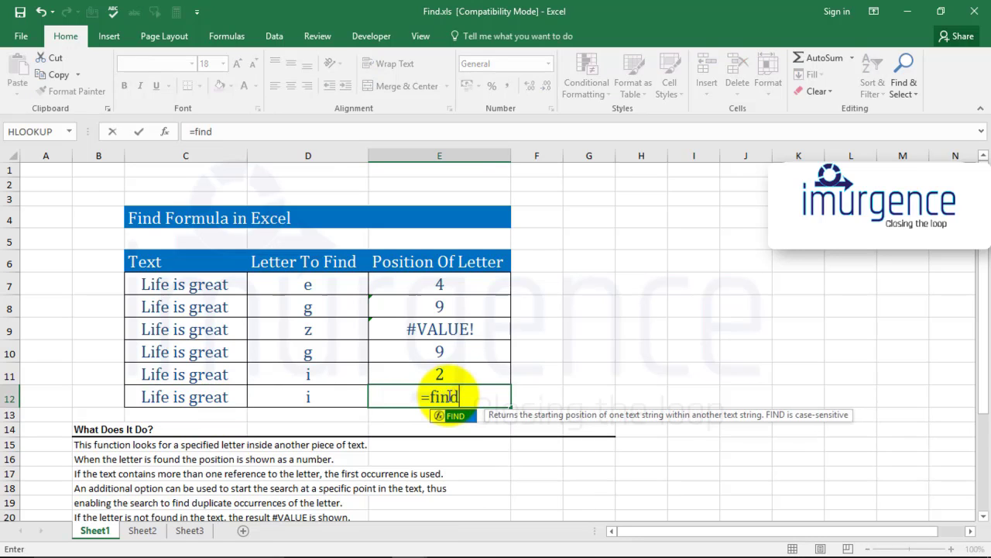
key(Tab)
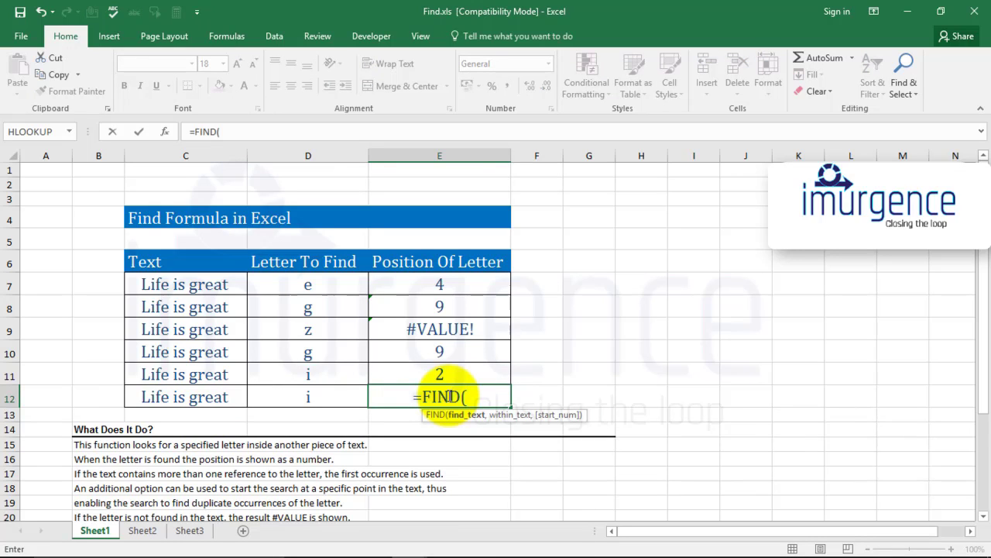
click(332, 396)
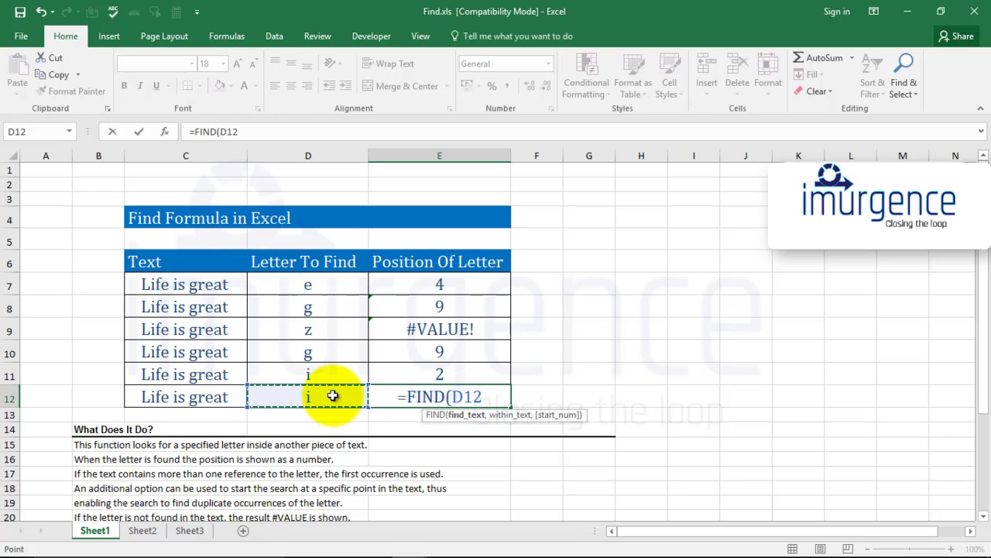
text(,)
click(225, 396)
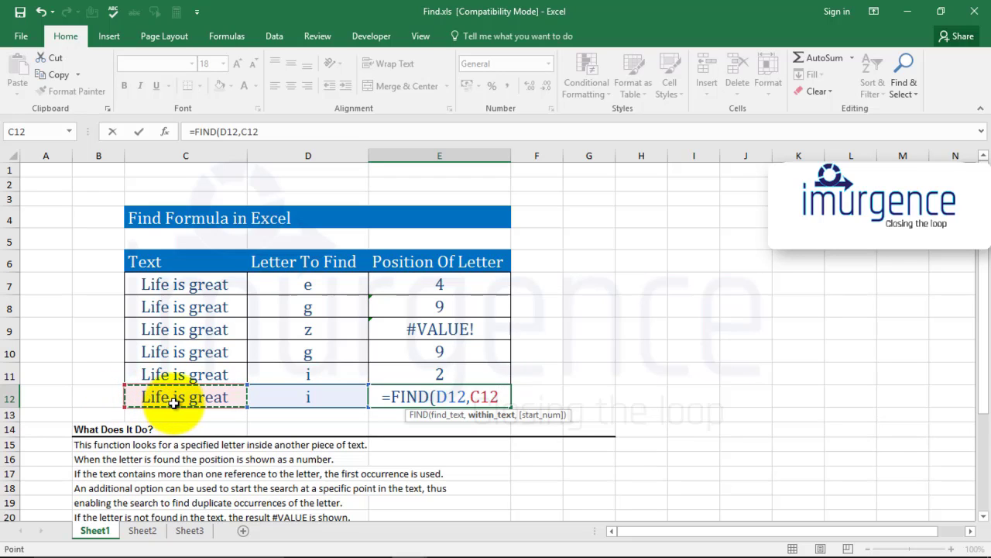
text(,3)
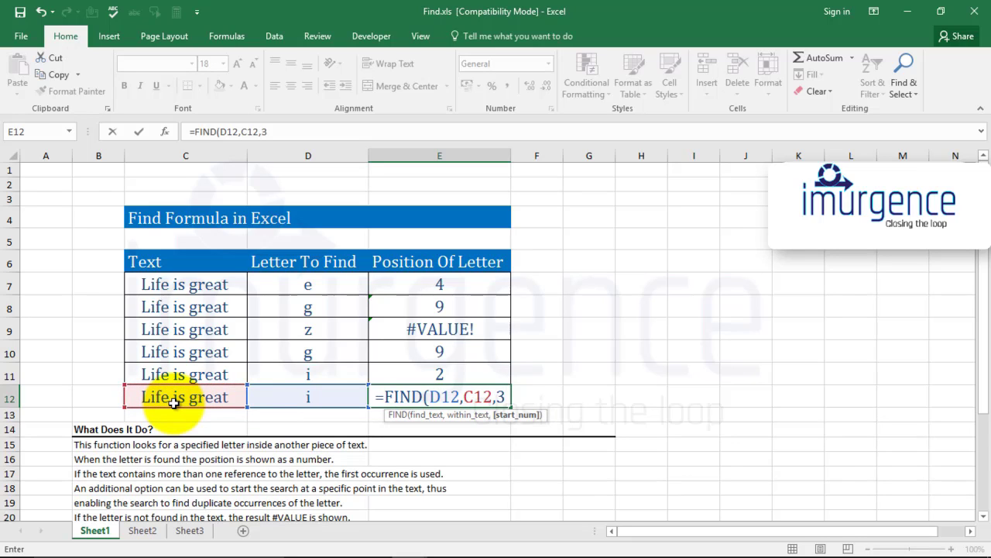
text())
key(ctrl+Return)
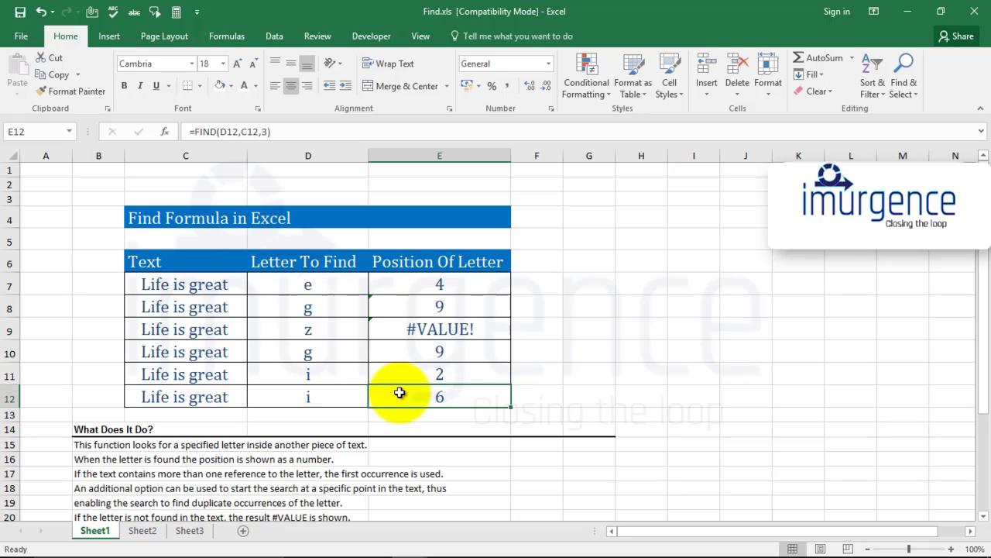
key(Right)
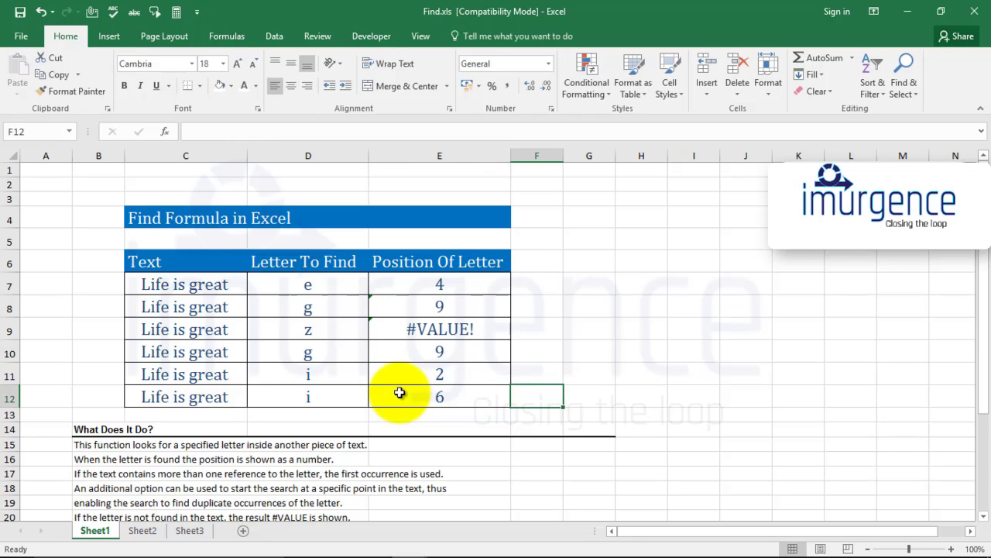
key(Left)
key(Up)
key(Up)
key(Down)
key(Down)
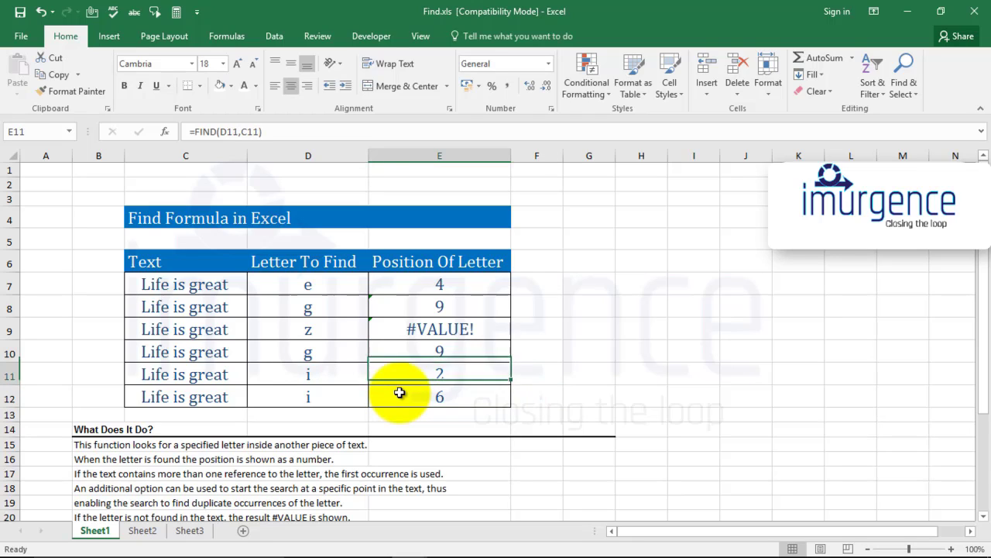
text(=find)
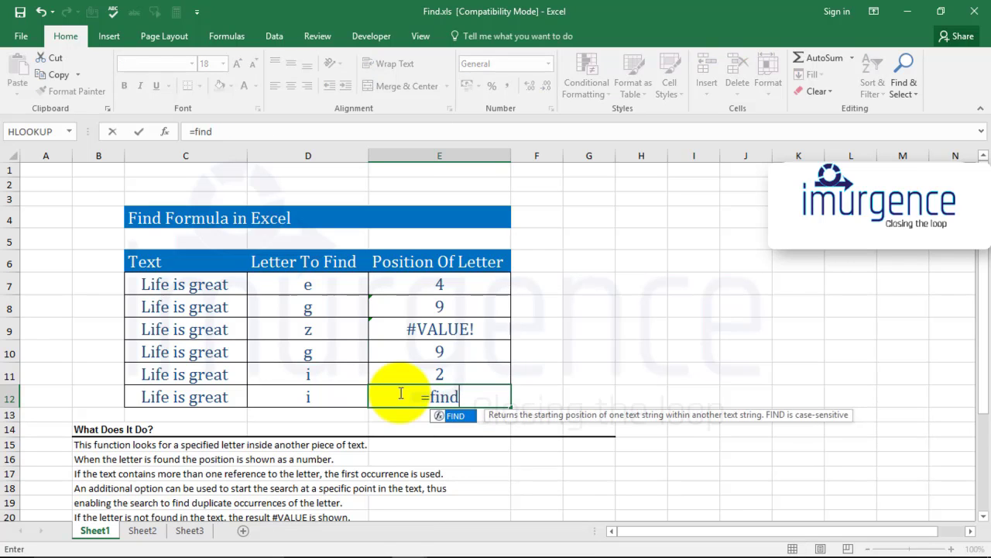
key(Tab)
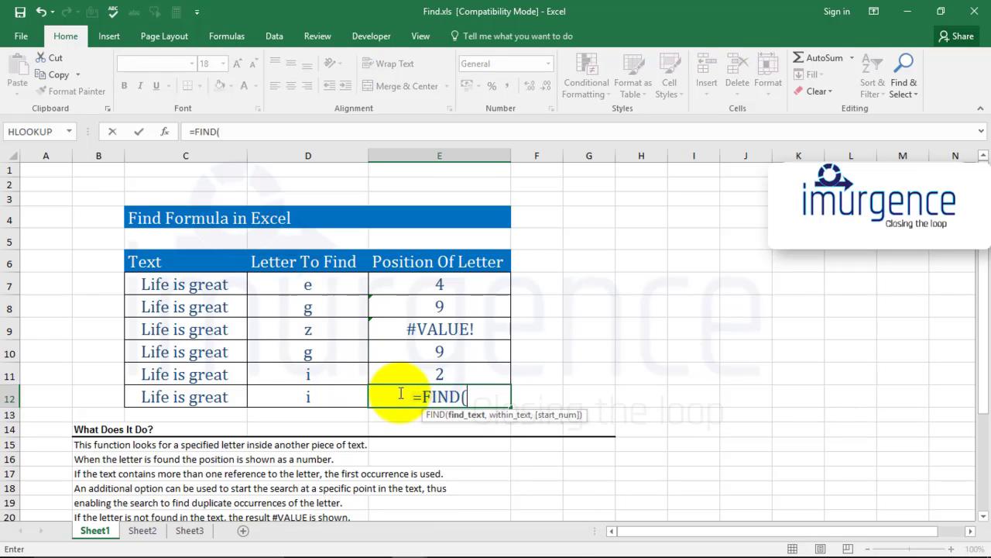
click(326, 398)
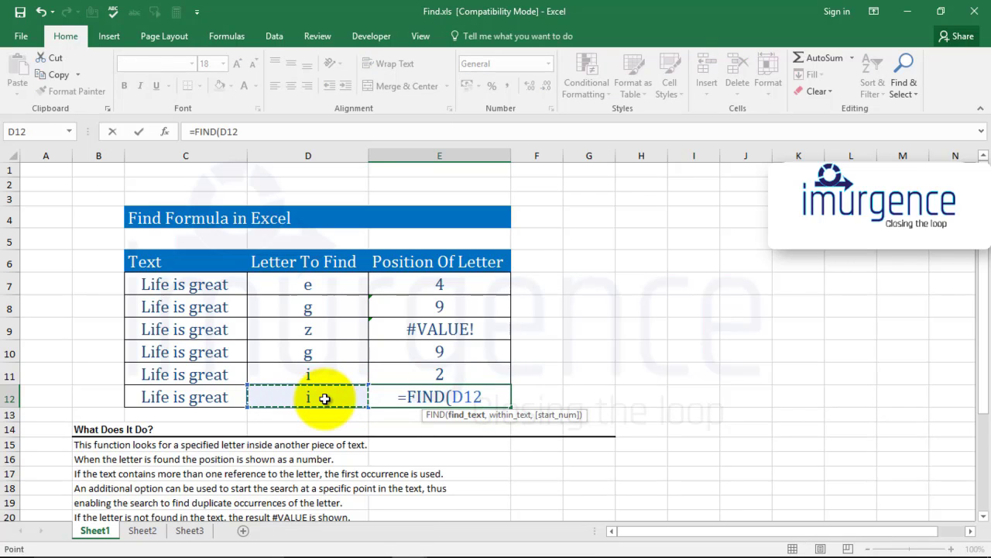
text(,)
click(220, 397)
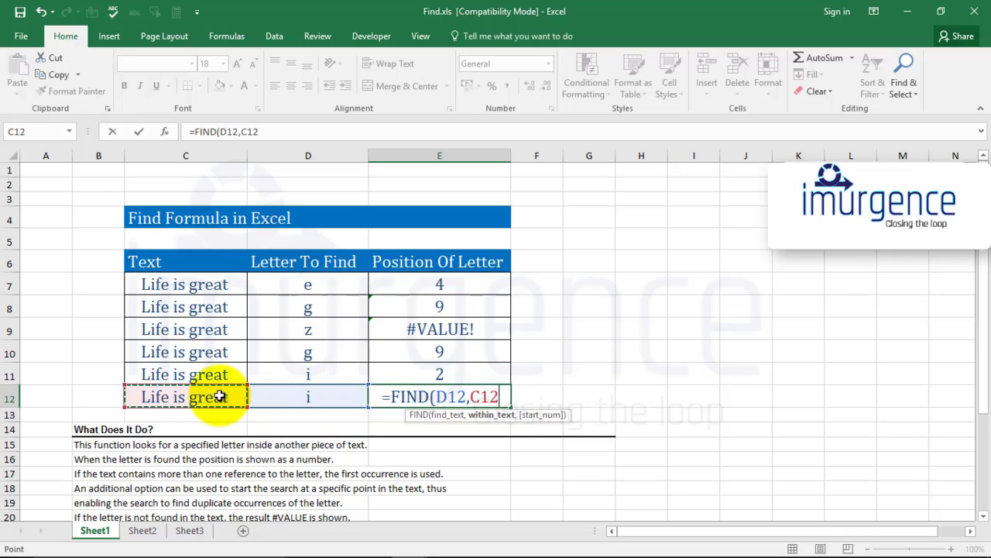
text(,)
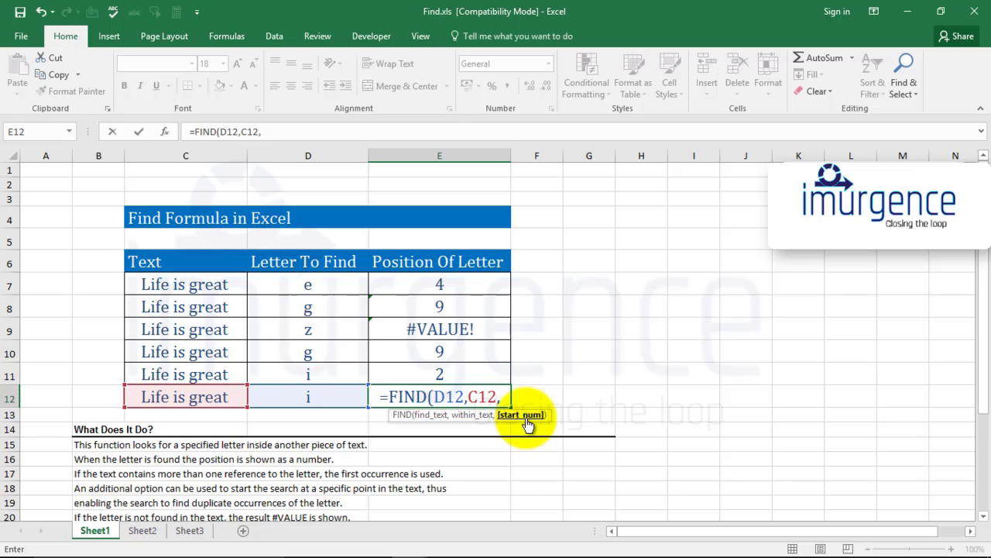
text(find)
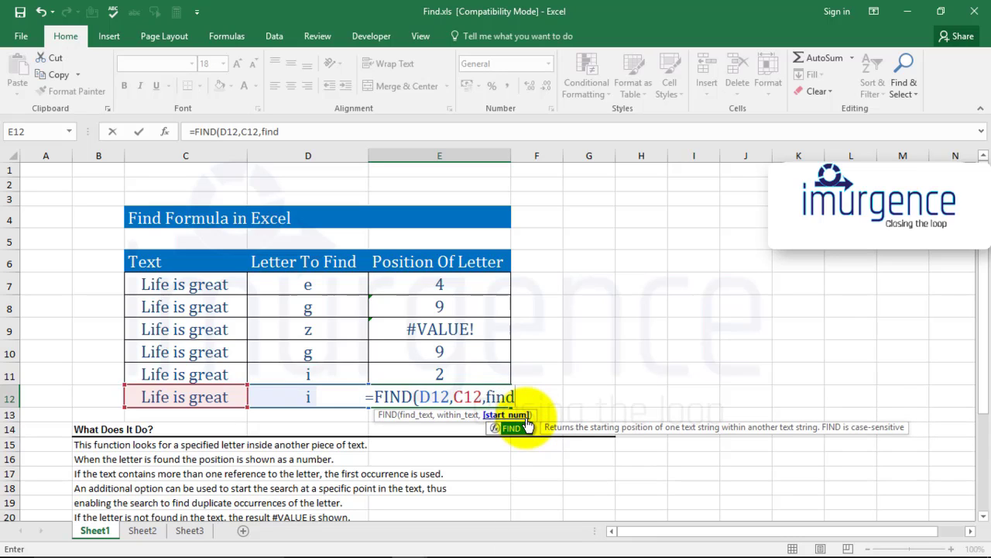
double_click(526, 424)
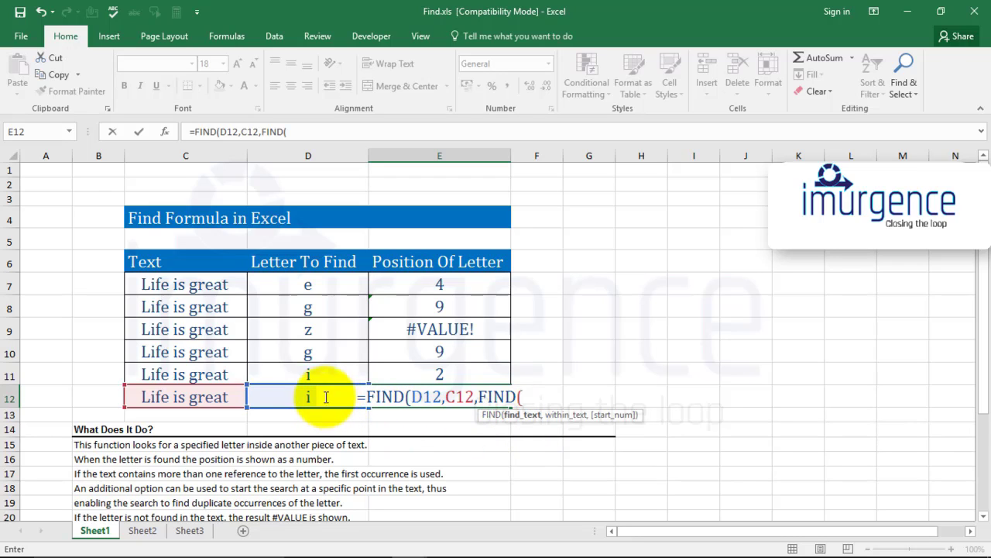
click(328, 428)
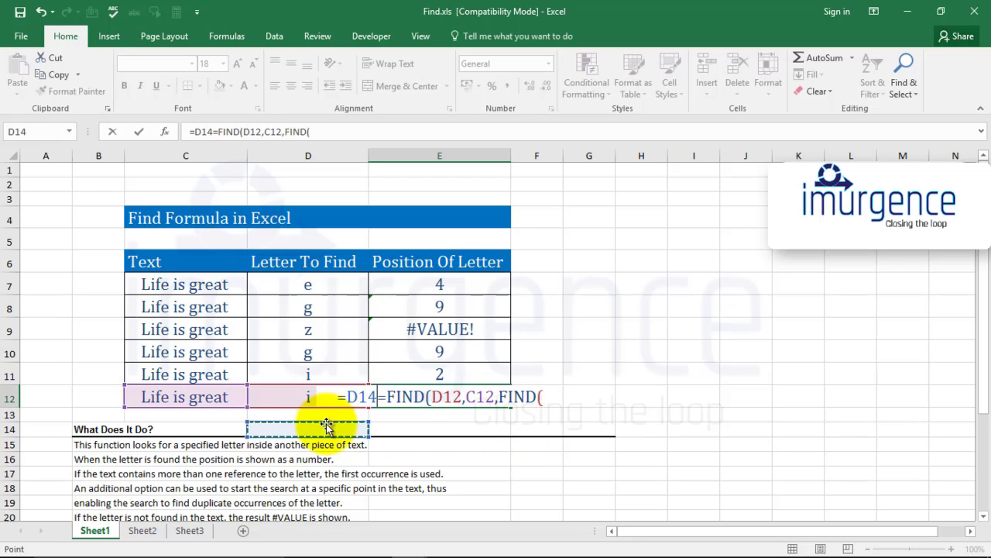
click(552, 396)
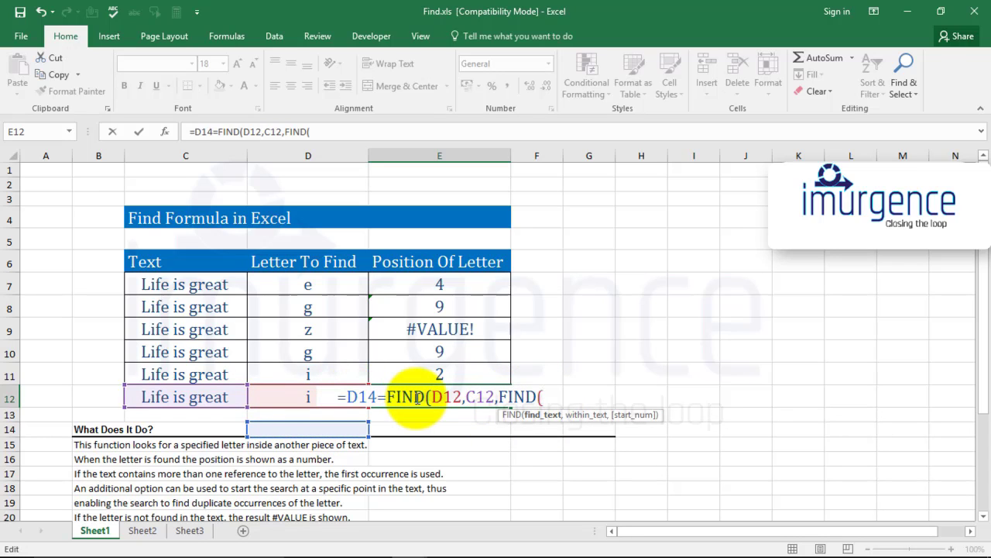
key(BackSpace)
key(BackSpace)
key(BackSpace)
key(BackSpace)
key(BackSpace)
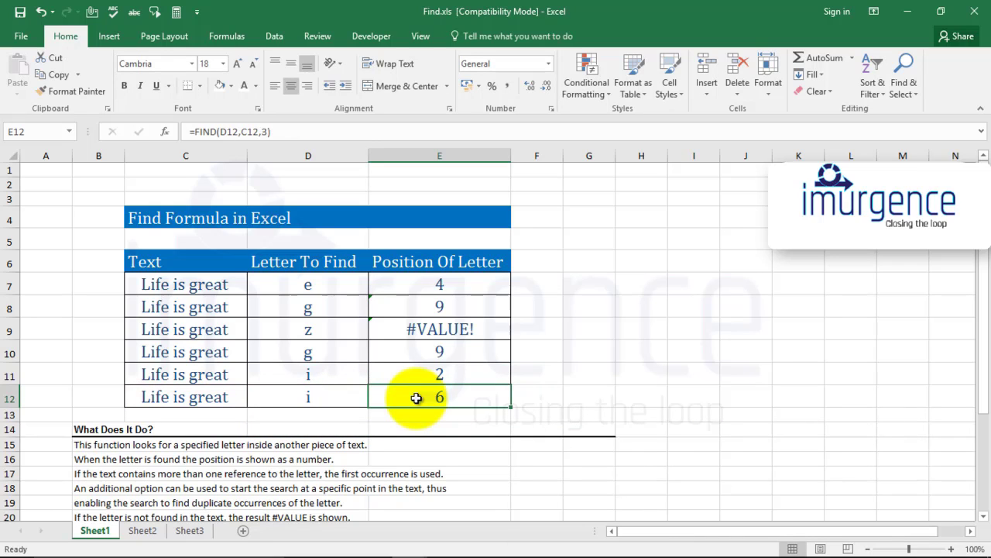
Enter the nested formula =FIND(D12,C12,FIND(D12,C12)) in E12, using the first occurrence's position as the start number.
text(=find)
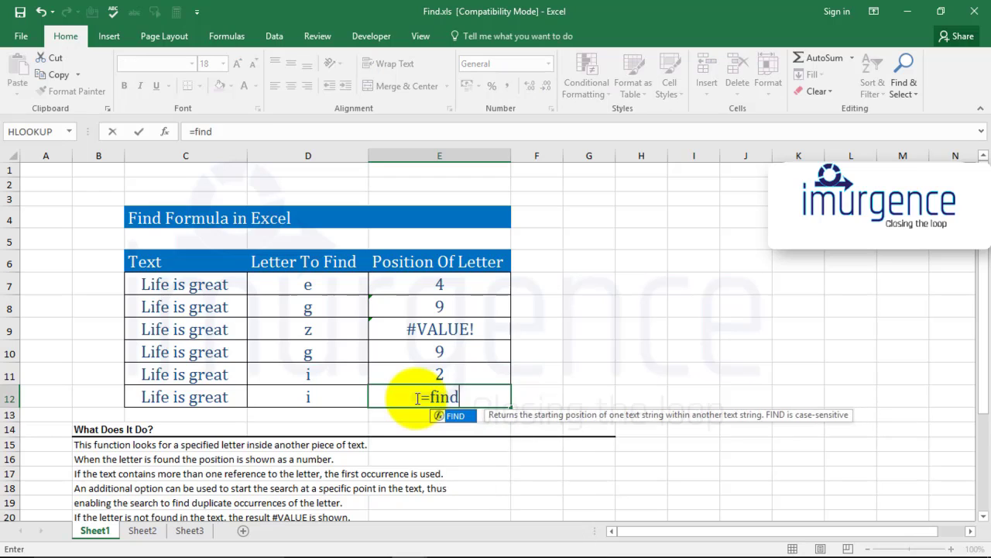
key(Tab)
click(325, 399)
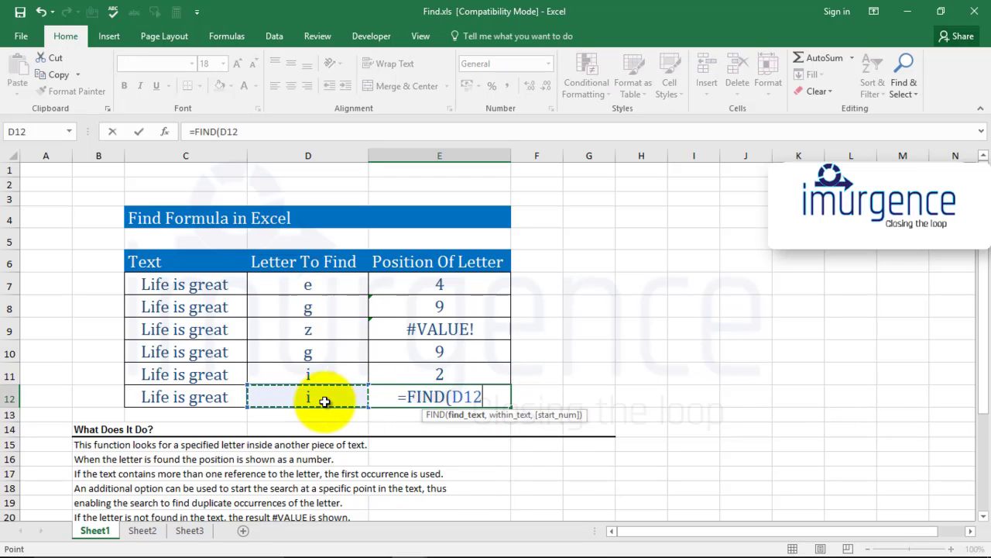
text(,)
click(231, 397)
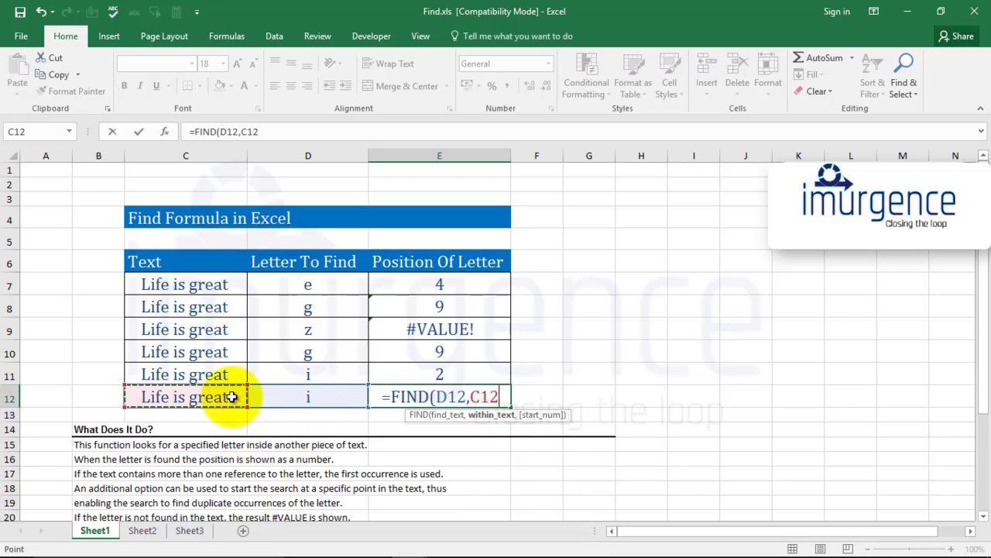
text(,)
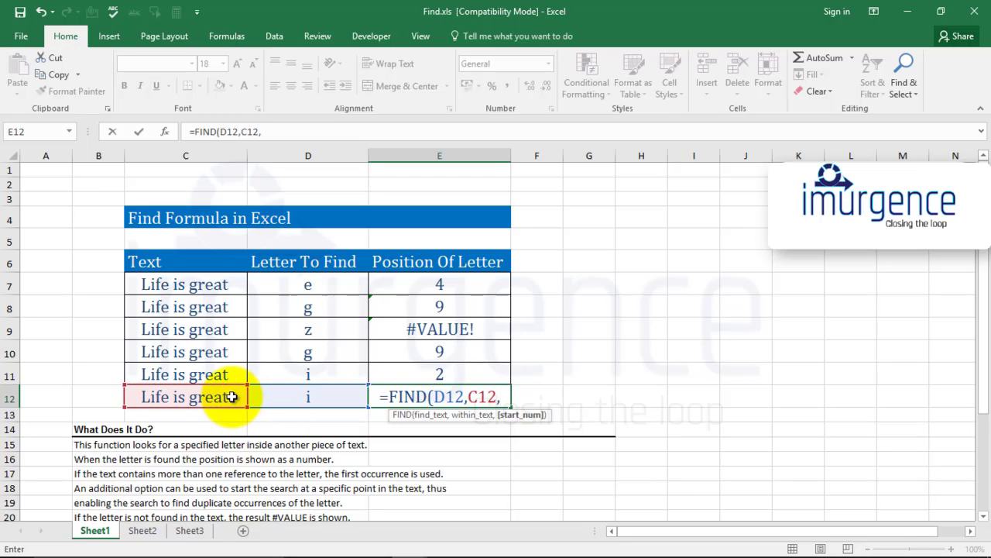
text(find)
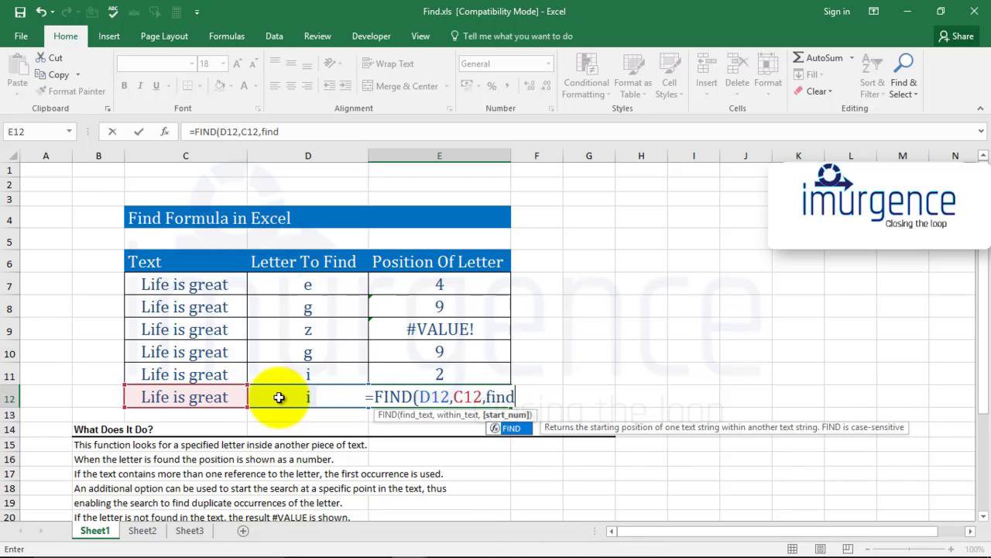
key(Tab)
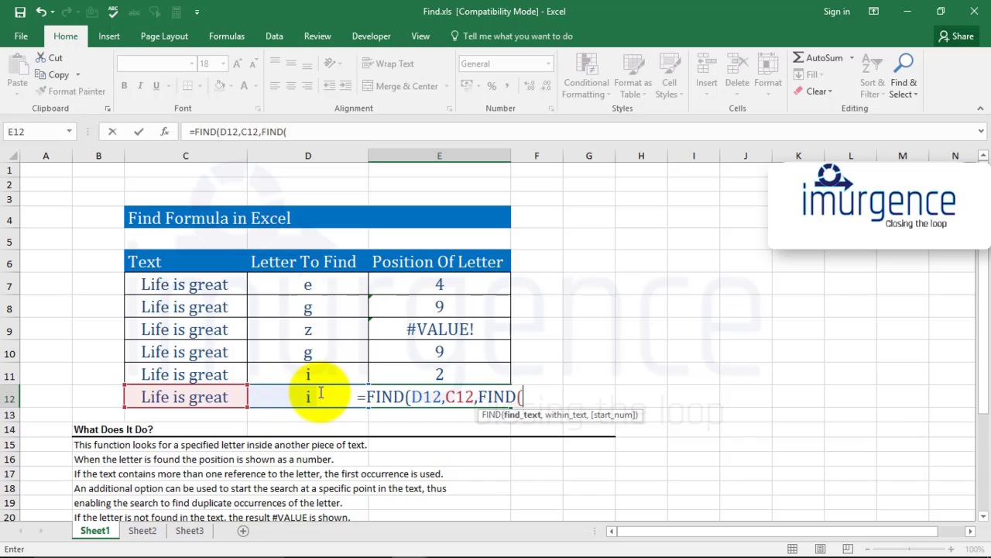
text(d)
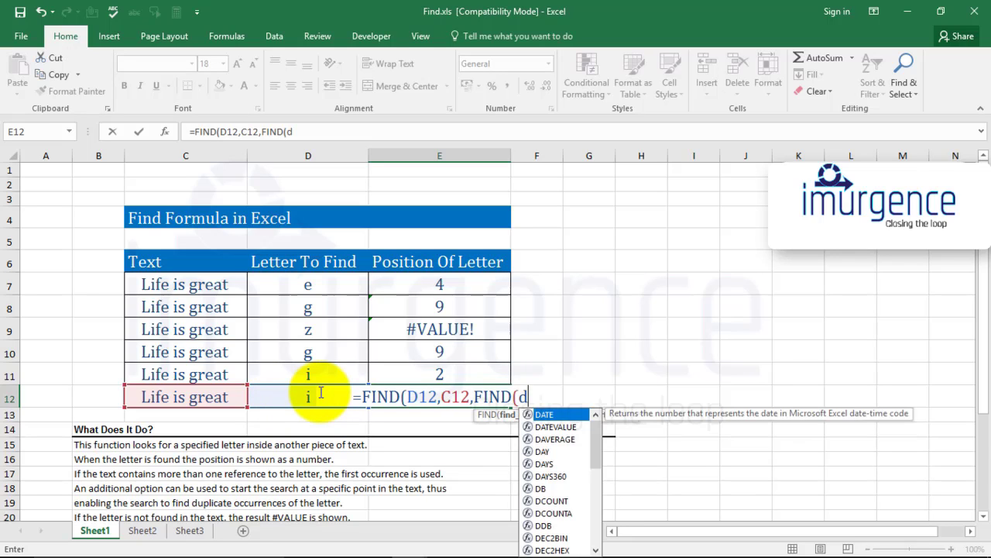
text(12,)
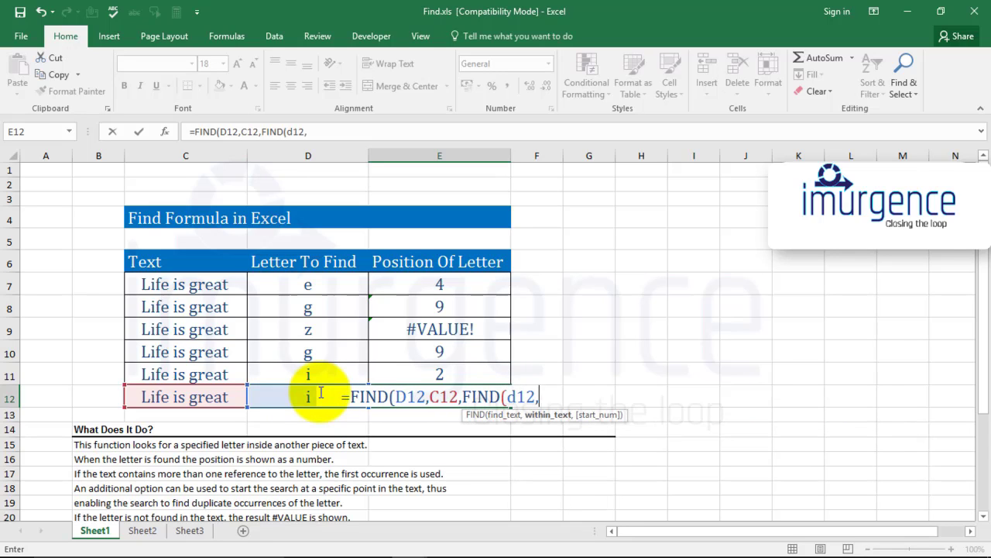
click(202, 395)
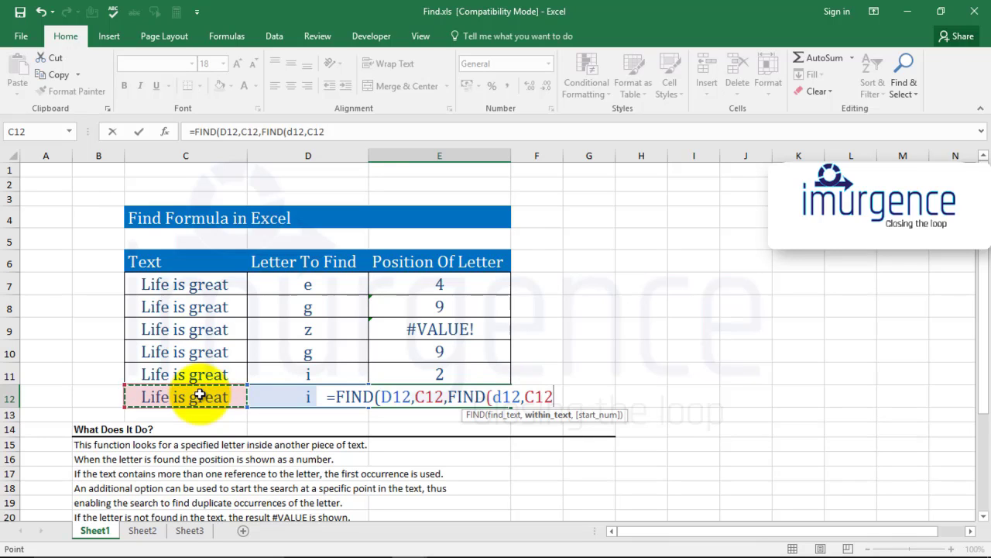
text())
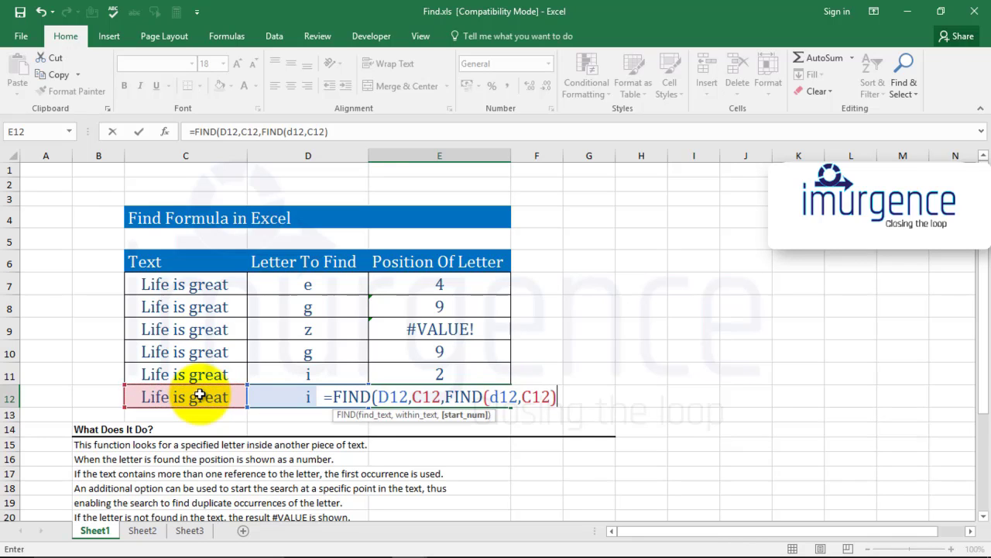
key(Return)
key(Return)
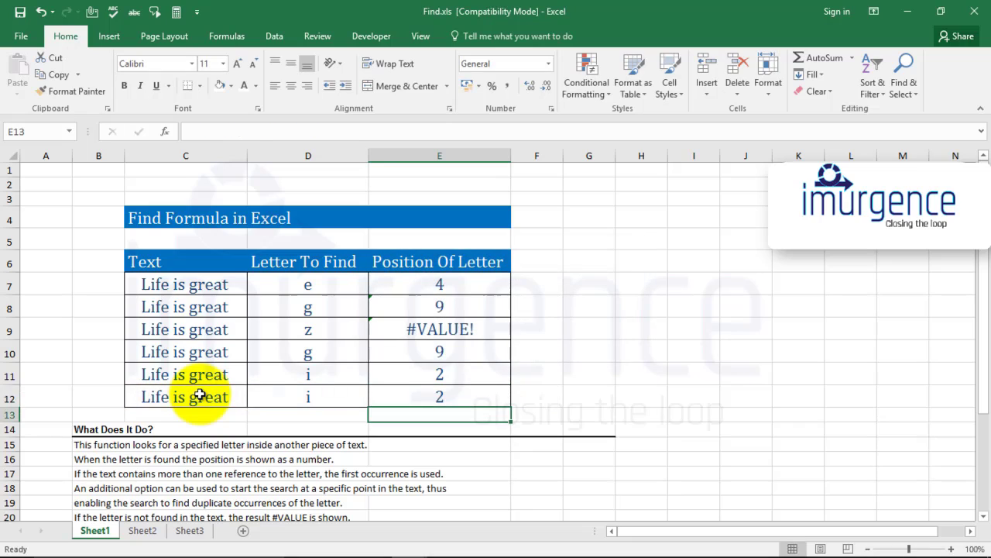
key(Up)
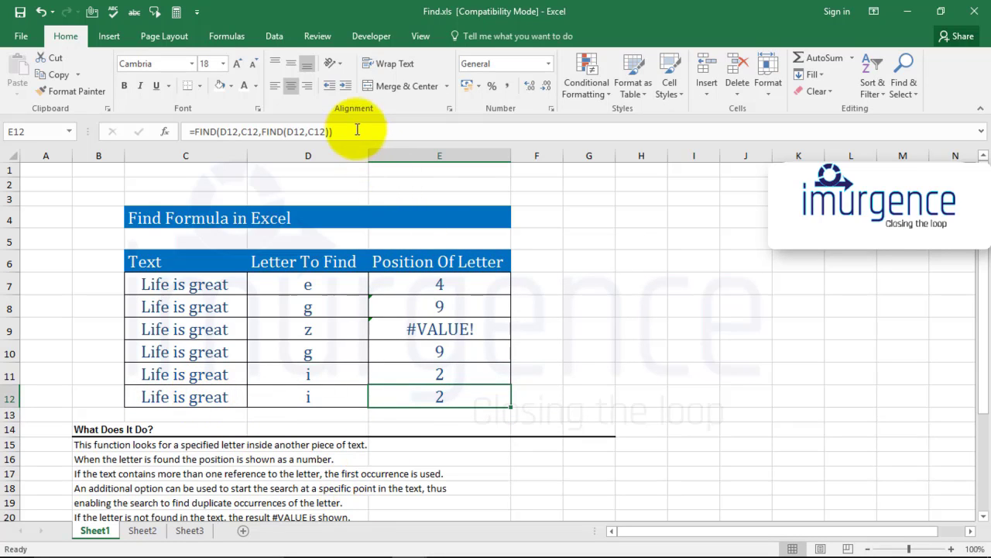
Add +1 to the nested start number in E12, making the formula =FIND(D12,C12,FIND(D12,C12)+1).
click(331, 132)
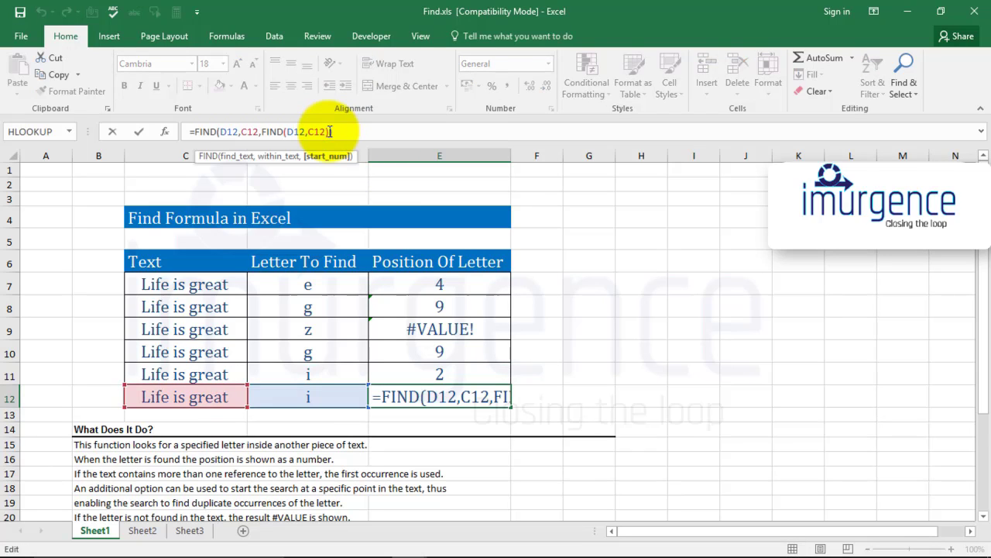
text(+1)
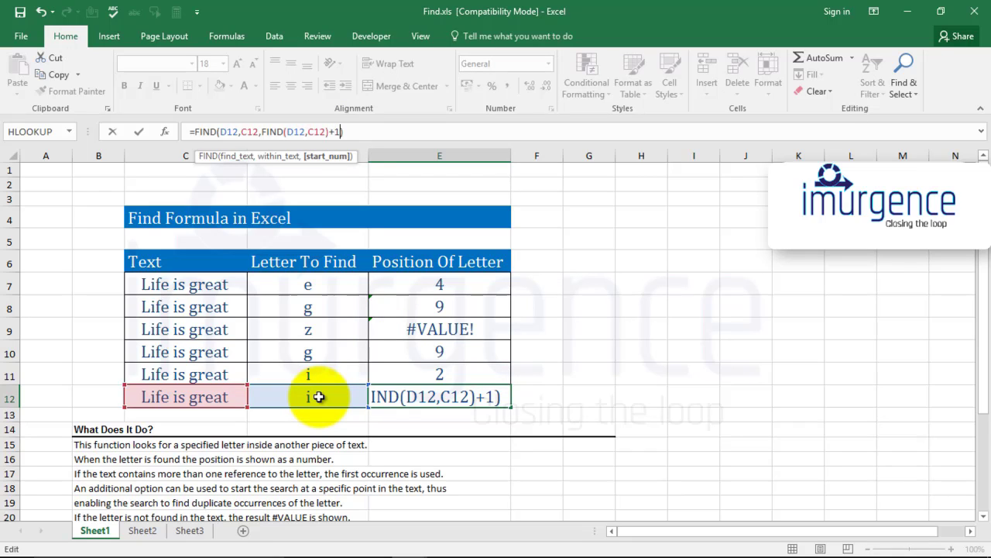
key(Return)
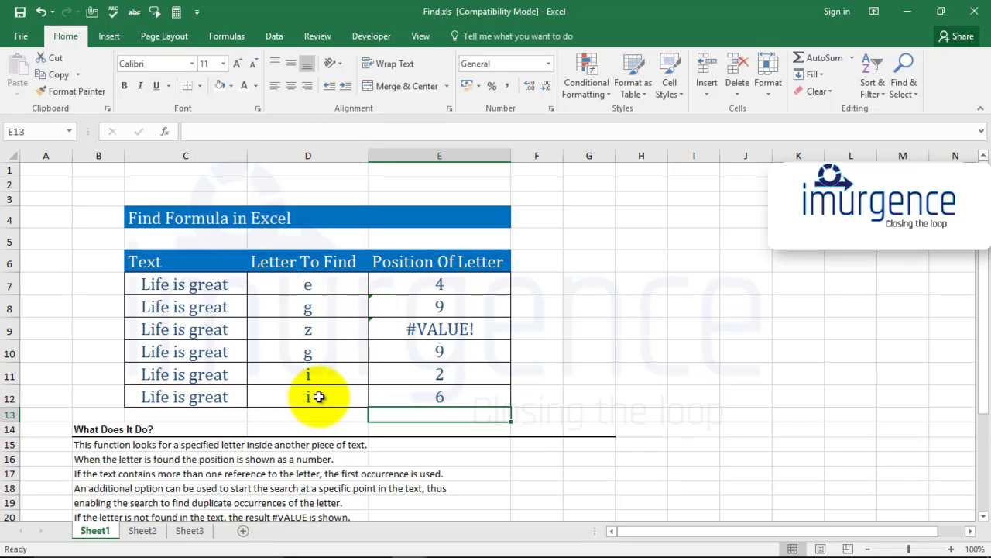
Return to E12 and examine its nested FIND formula and cell references, leaving the formula unchanged.
key(Up)
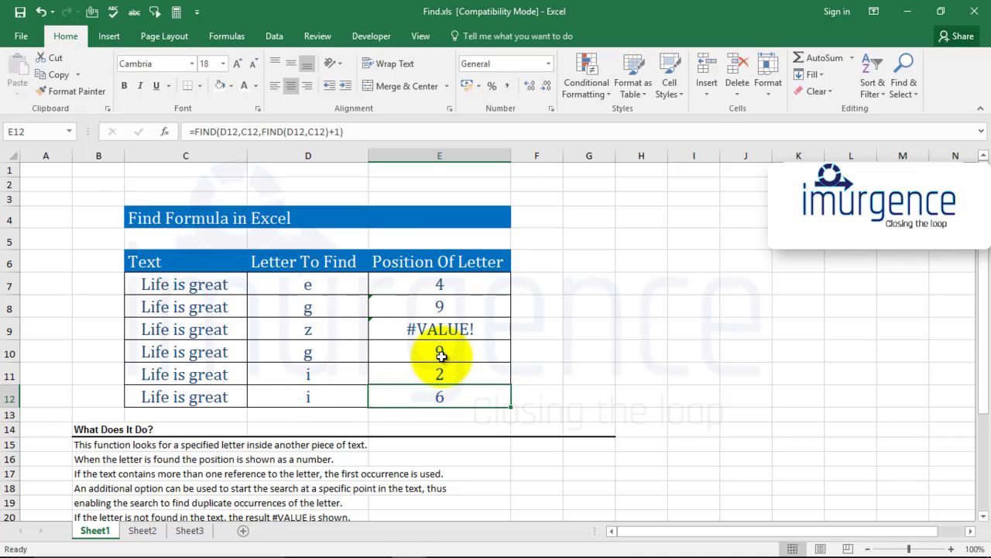
key(F2)
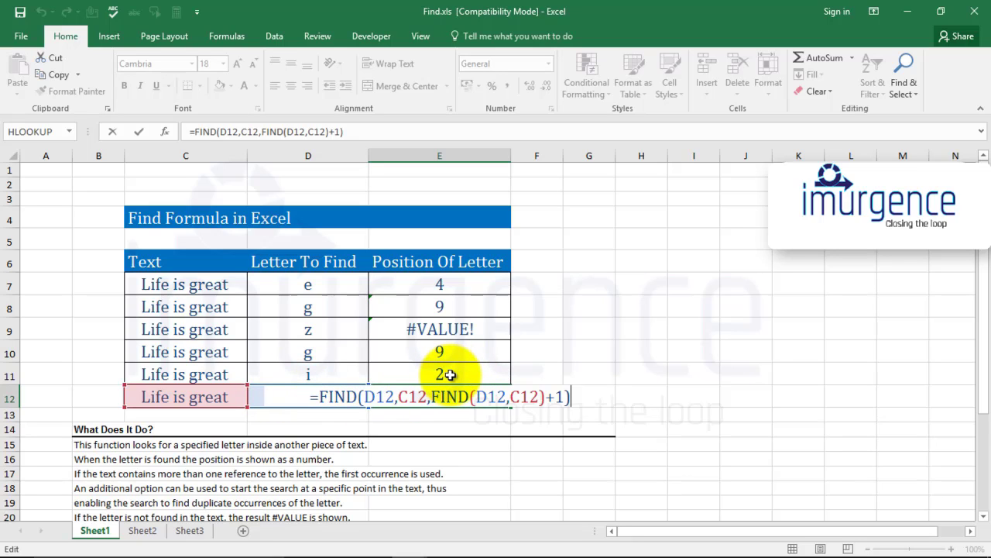
key(Return)
key(Up)
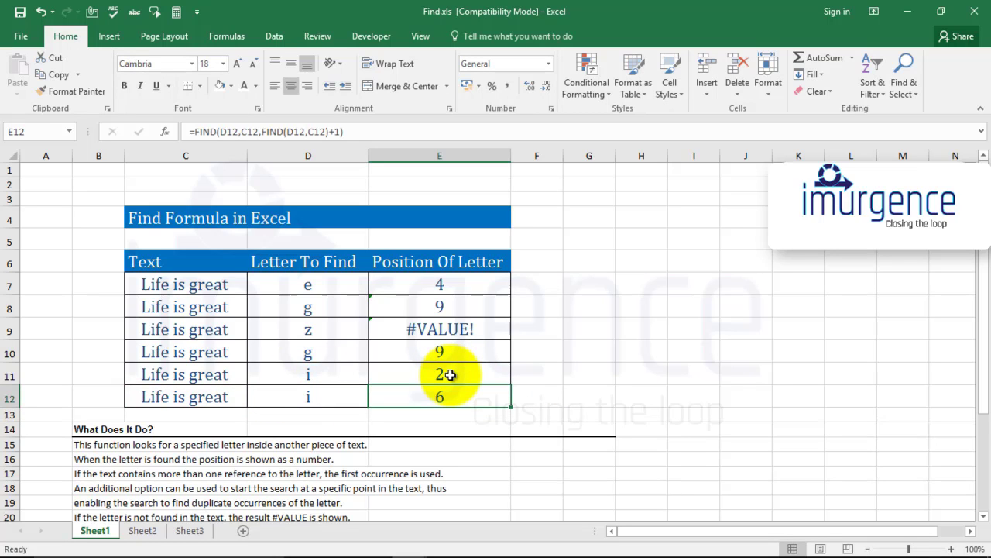